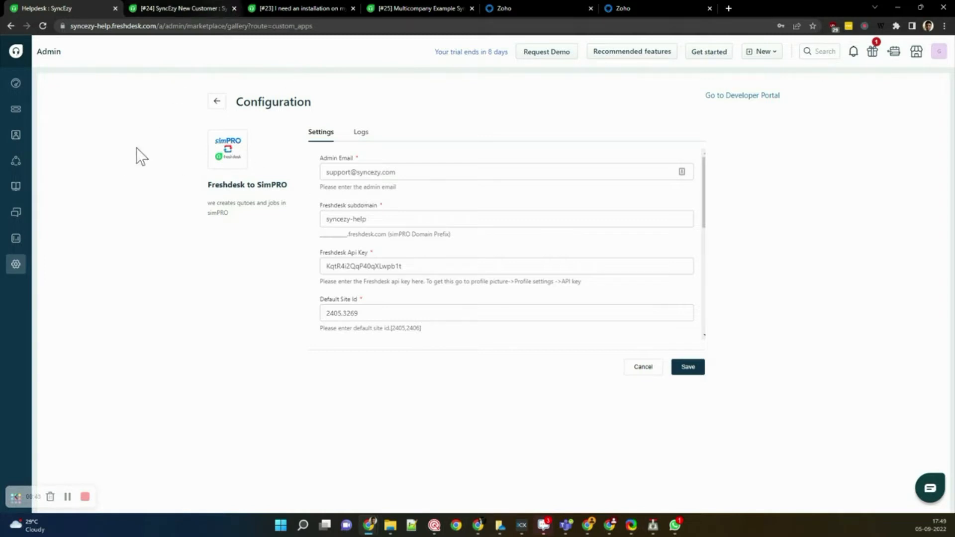
Look over ticket #24 in Freshdesk and the Zoho-simPRO dashboard, and return to the Freshdesk to SimPRO configuration page
left_click(192, 8)
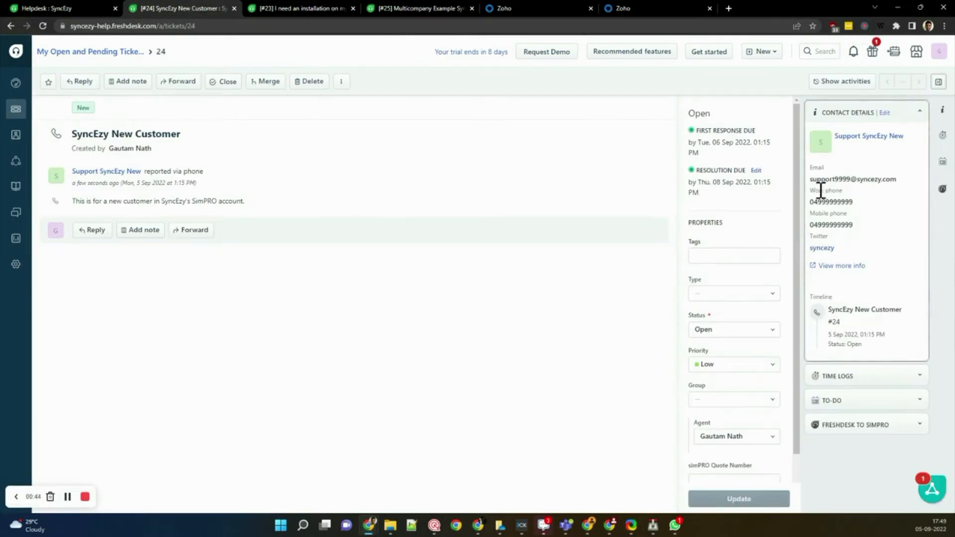
left_click(551, 8)
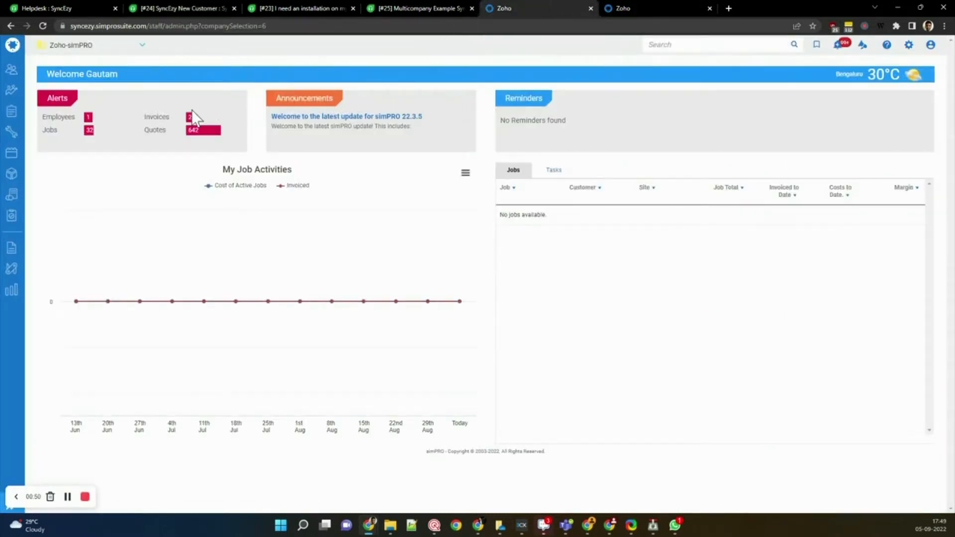
left_click(61, 8)
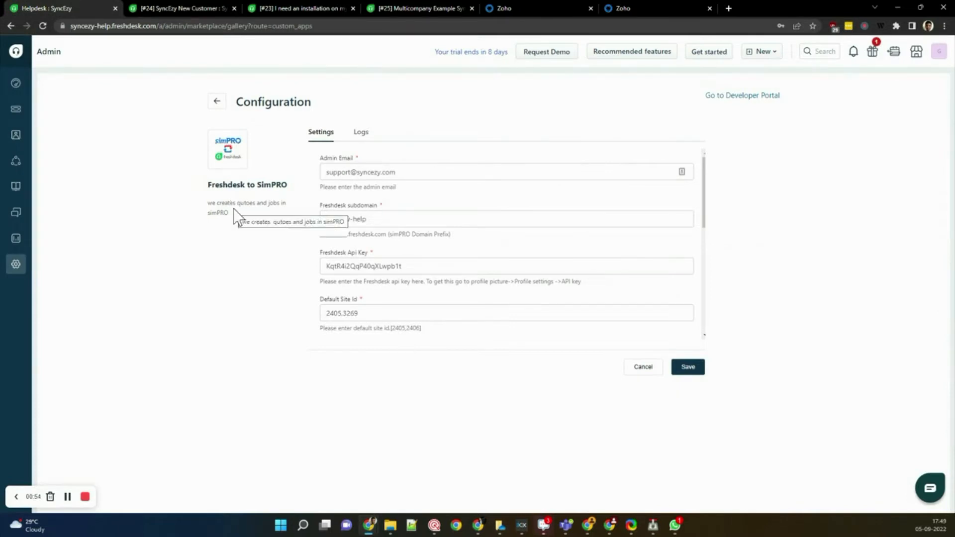
Review the Admin Email, Freshdesk subdomain and Freshdesk API key settings, comparing the subdomain with the page's web address
scroll(383, 188, "down", 1)
scroll(383, 188, "up", 1)
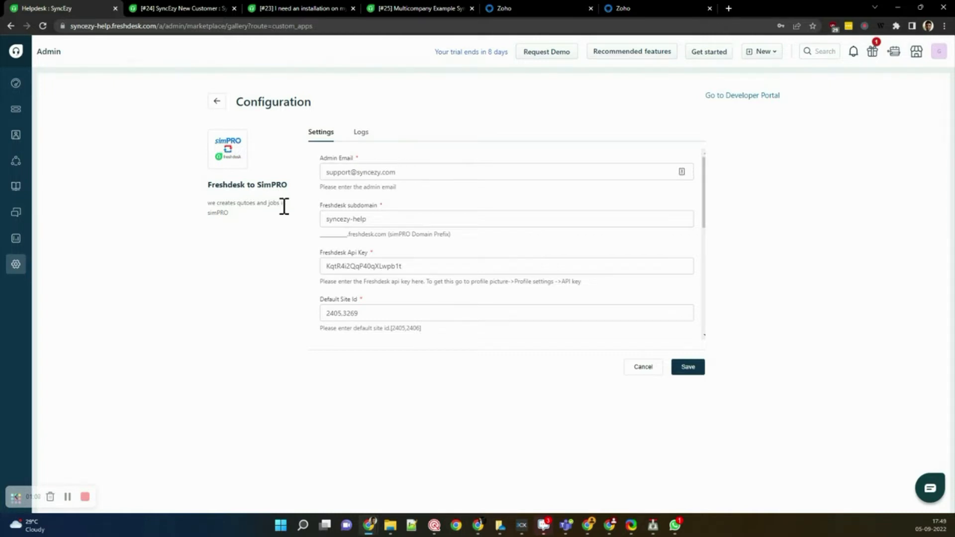
scroll(376, 204, "down", 1)
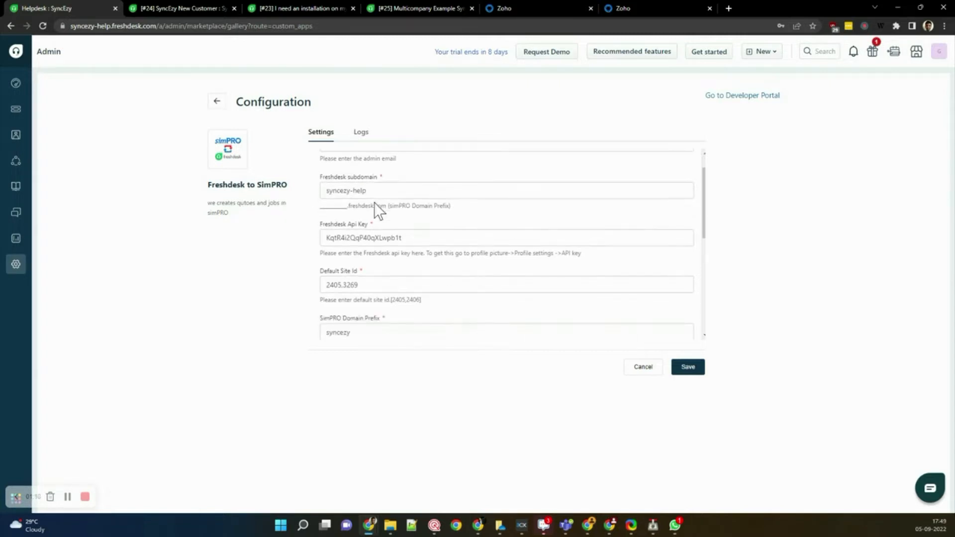
scroll(398, 194, "up", 1)
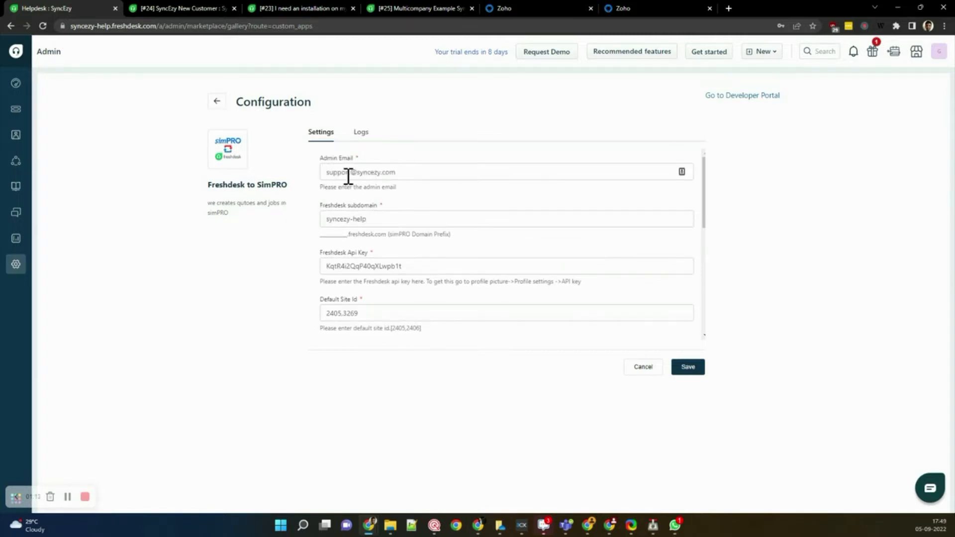
scroll(348, 176, "down", 1)
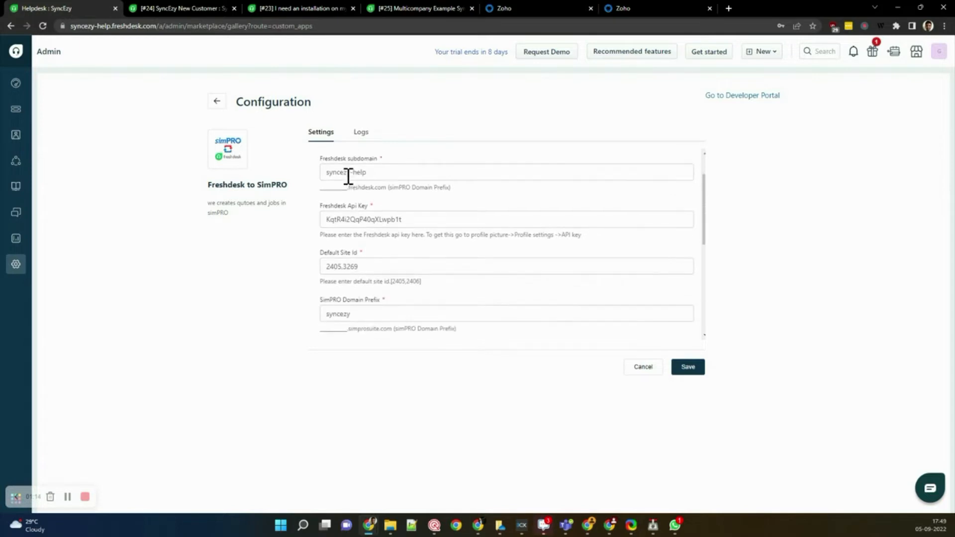
left_click(370, 173)
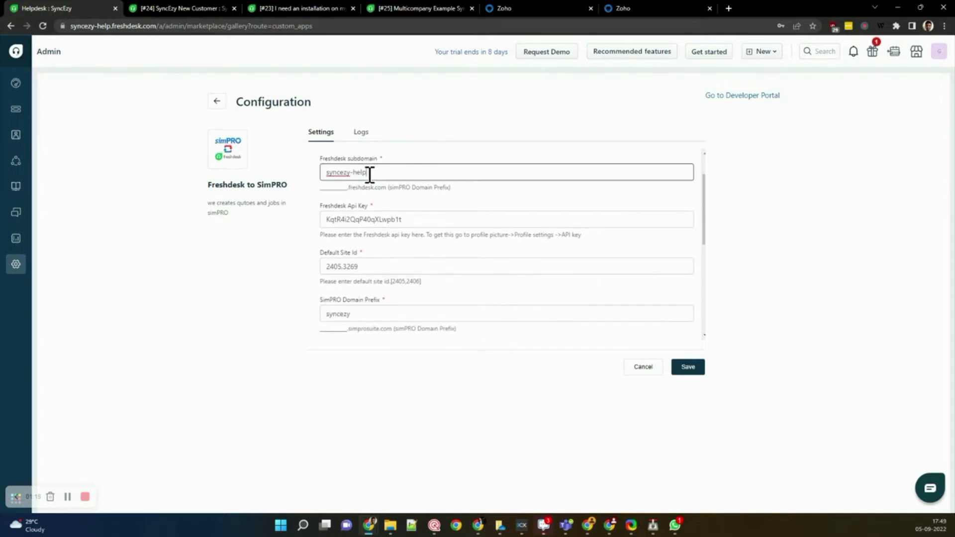
double_click(99, 23)
left_click(116, 25)
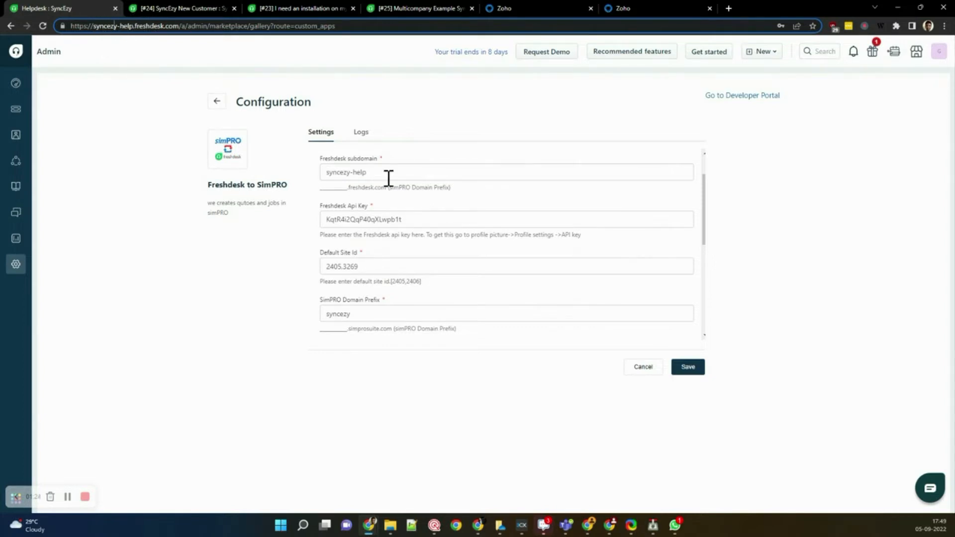
left_click(396, 219)
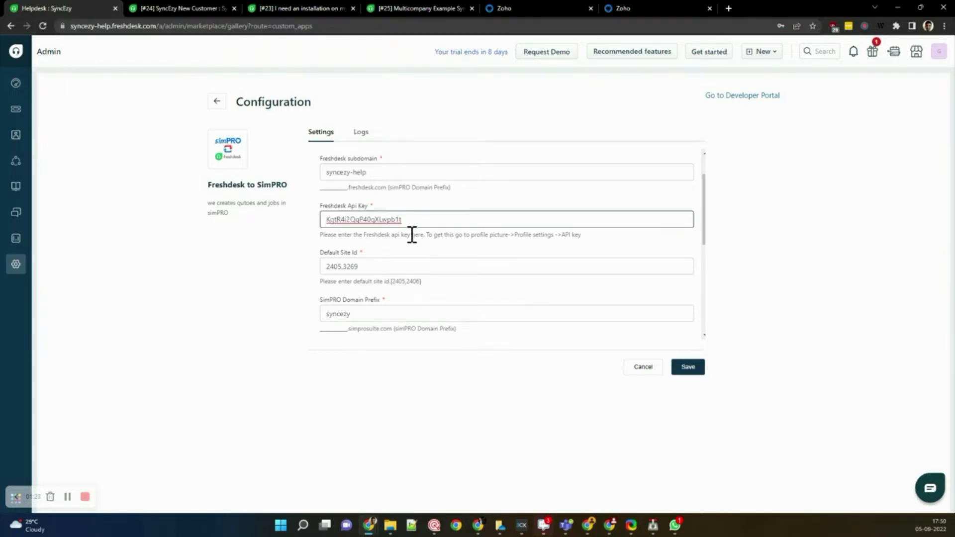
scroll(411, 235, "down", 1)
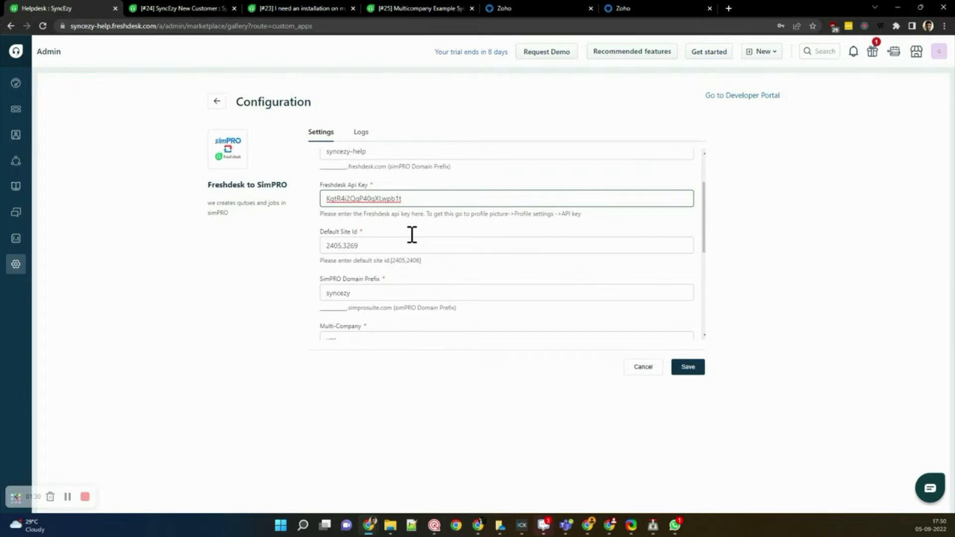
left_click(449, 216)
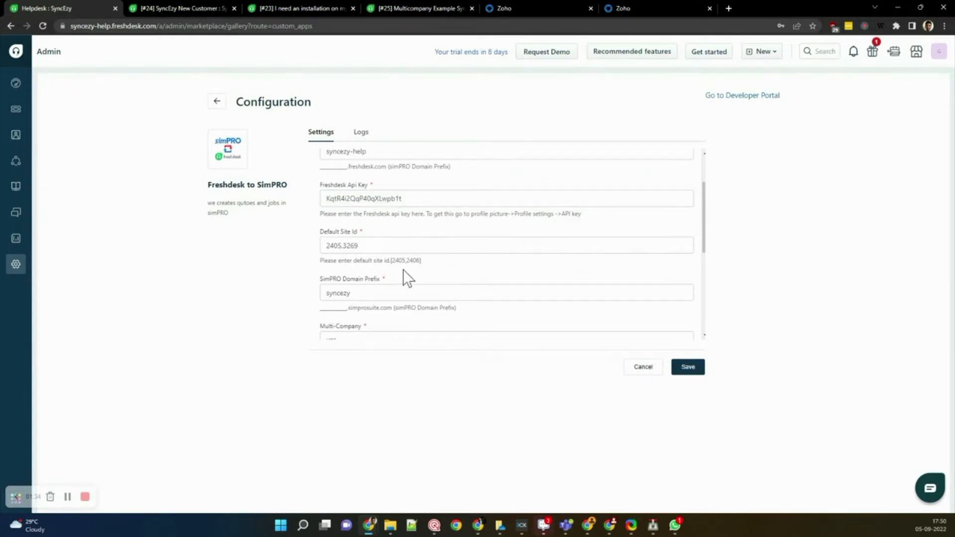
Review the Default Site Id and SimPRO Domain Prefix settings of the integration
scroll(403, 270, "down", 1)
left_click(387, 229)
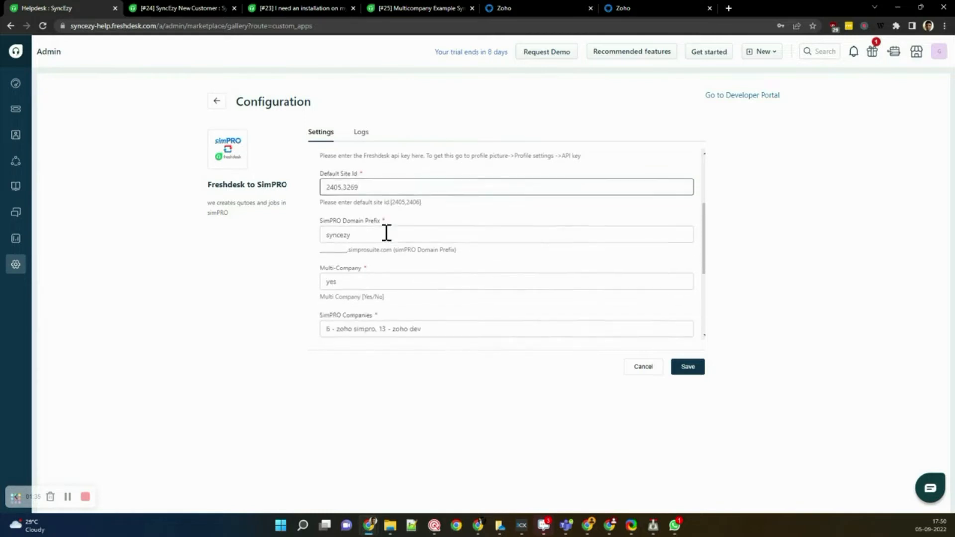
scroll(387, 231, "down", 2)
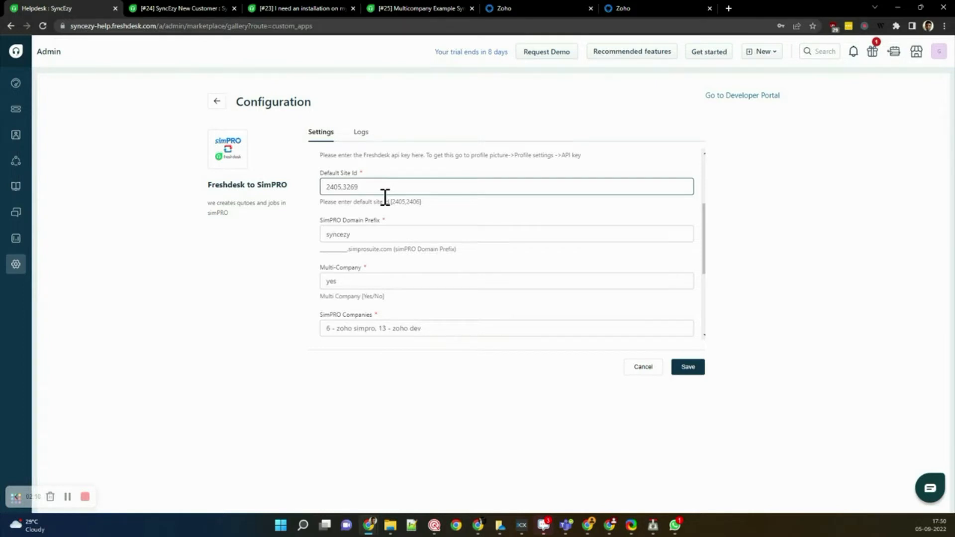
left_click(372, 232)
scroll(371, 232, "down", 1)
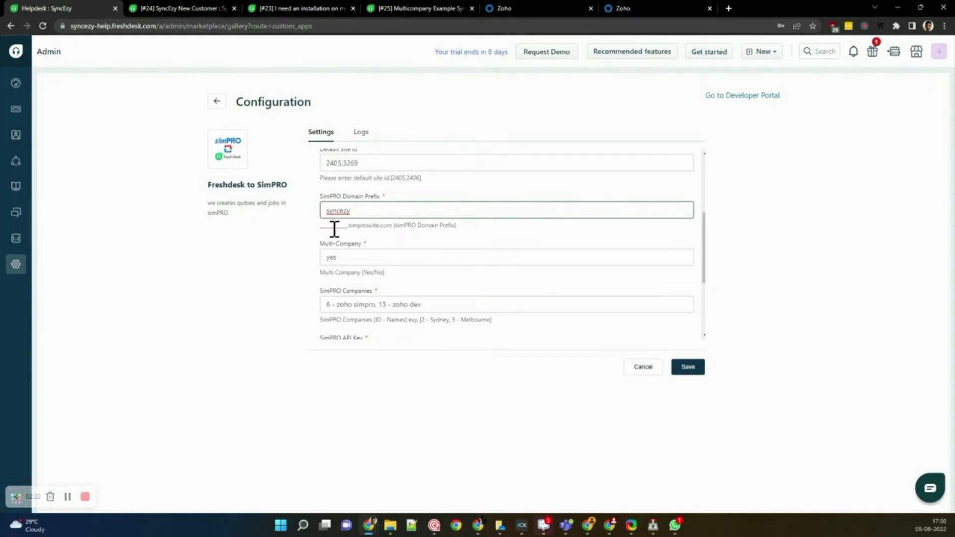
scroll(335, 229, "down", 2)
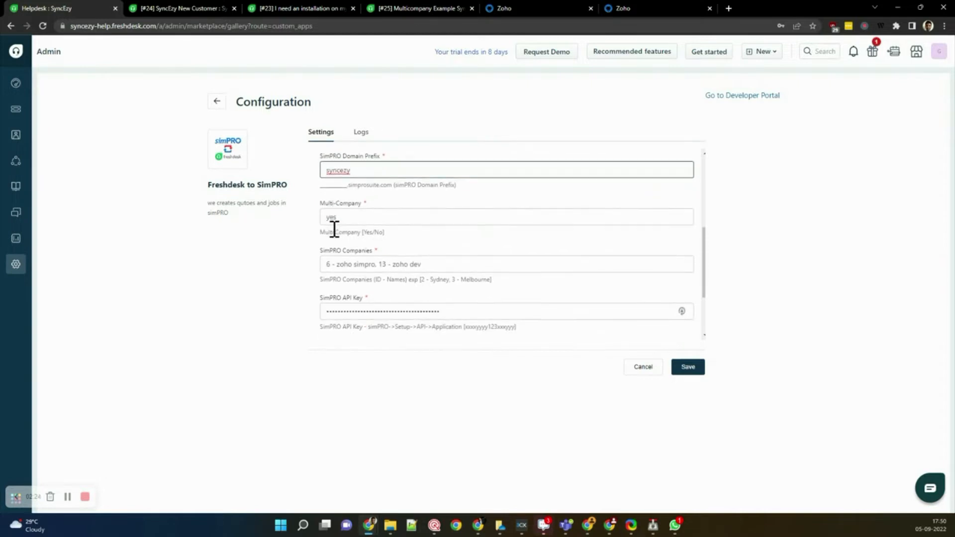
Examine the Multi-Company setting together with the related site and company fields
left_click(357, 218)
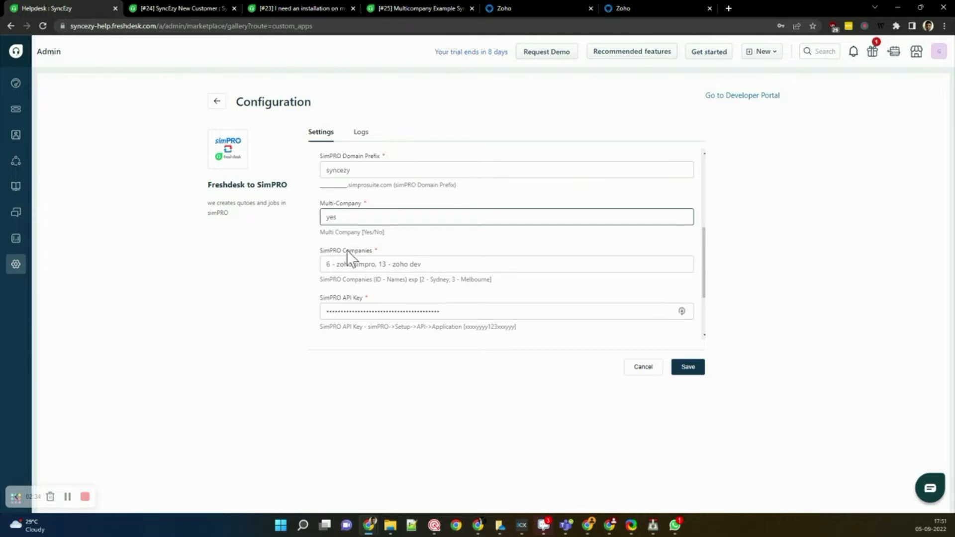
scroll(347, 242, "up", 2)
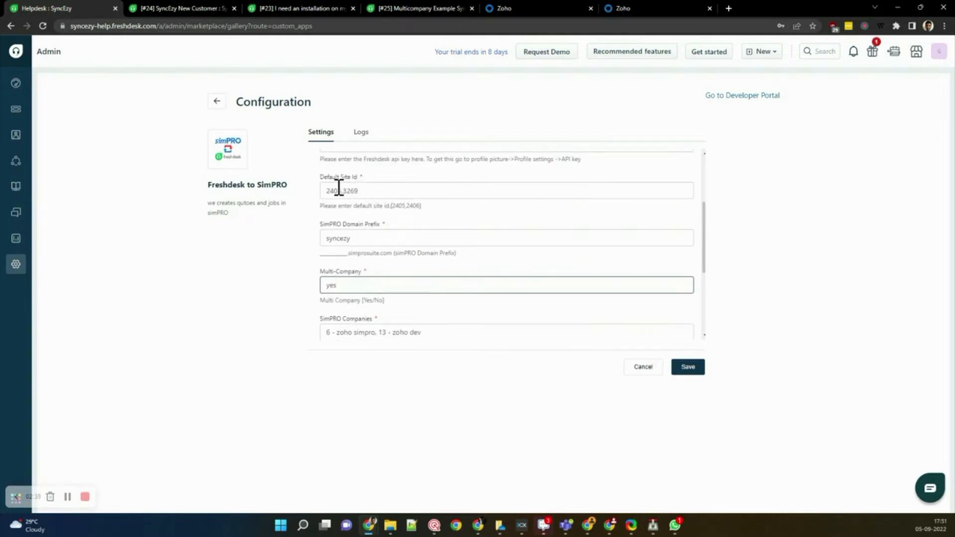
scroll(349, 193, "down", 1)
scroll(343, 224, "down", 1)
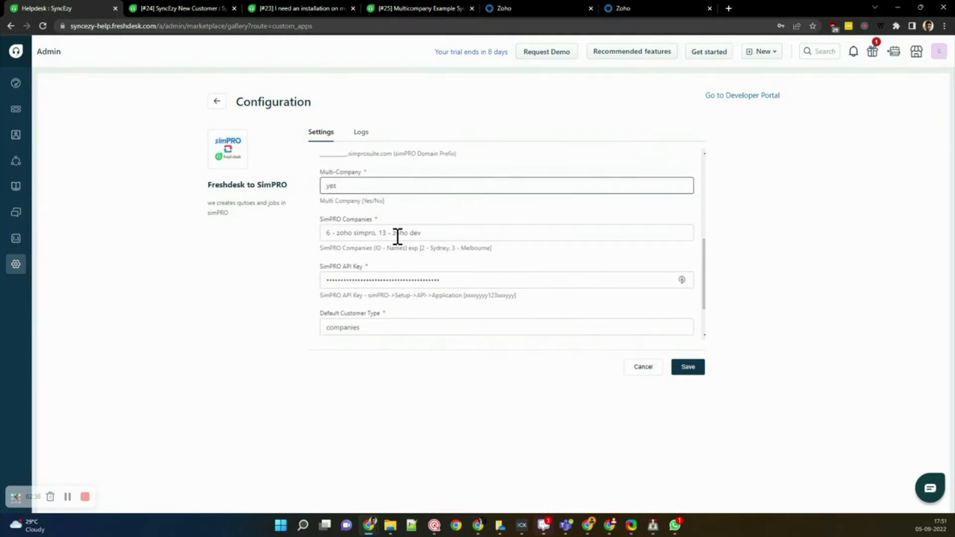
scroll(396, 237, "up", 1)
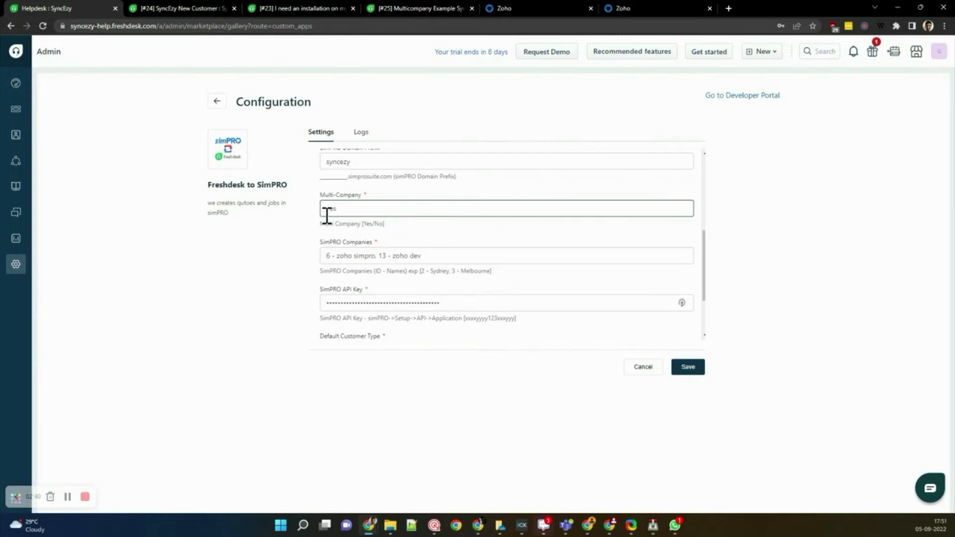
scroll(363, 199, "up", 2)
scroll(353, 224, "down", 2)
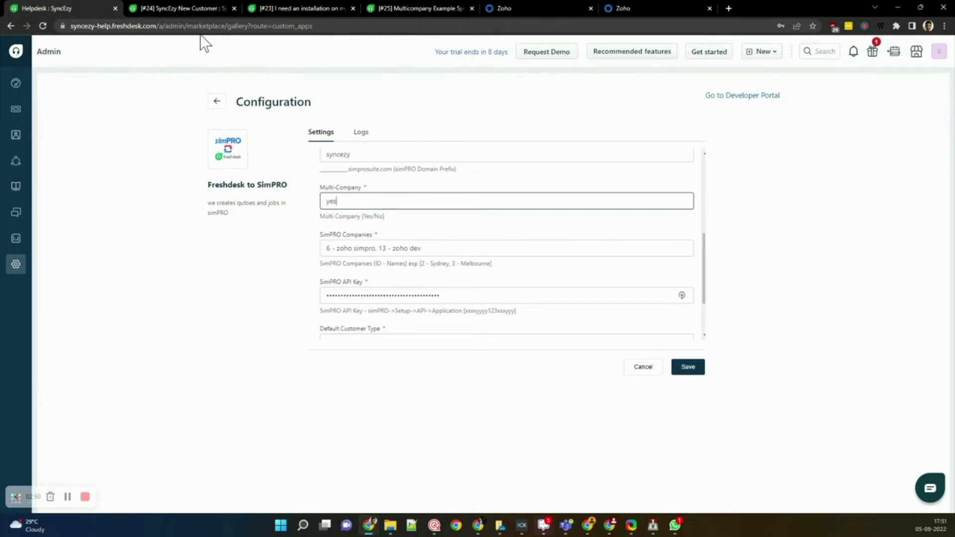
Check the company IDs and names in the SimPRO Companies field, consulting the Zoho-simPRO account in between
left_click(331, 250)
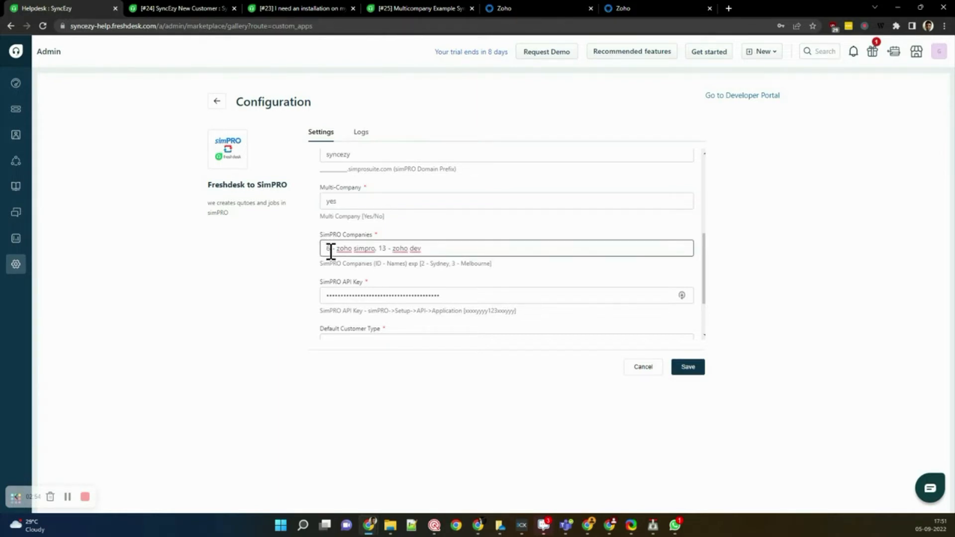
left_click(557, 9)
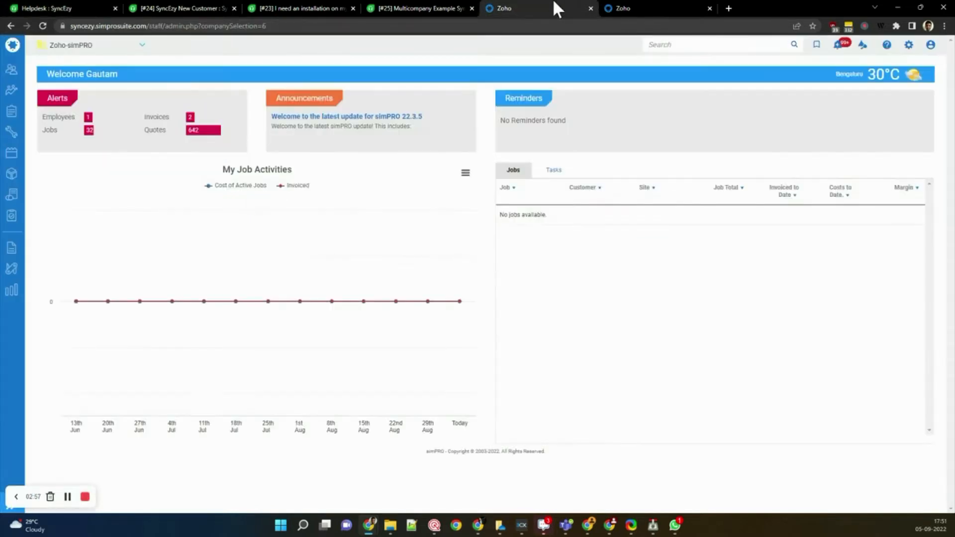
mouse_move(908, 47)
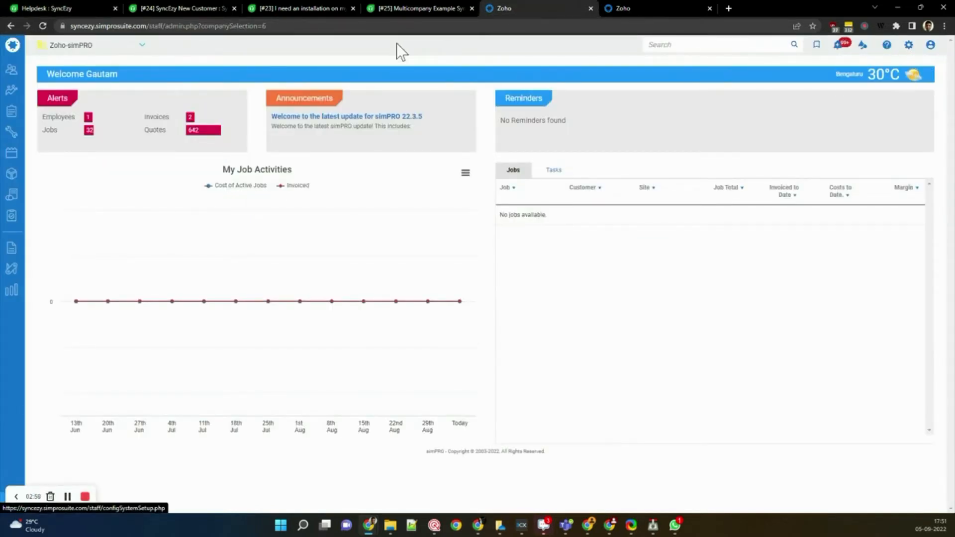
left_click(99, 8)
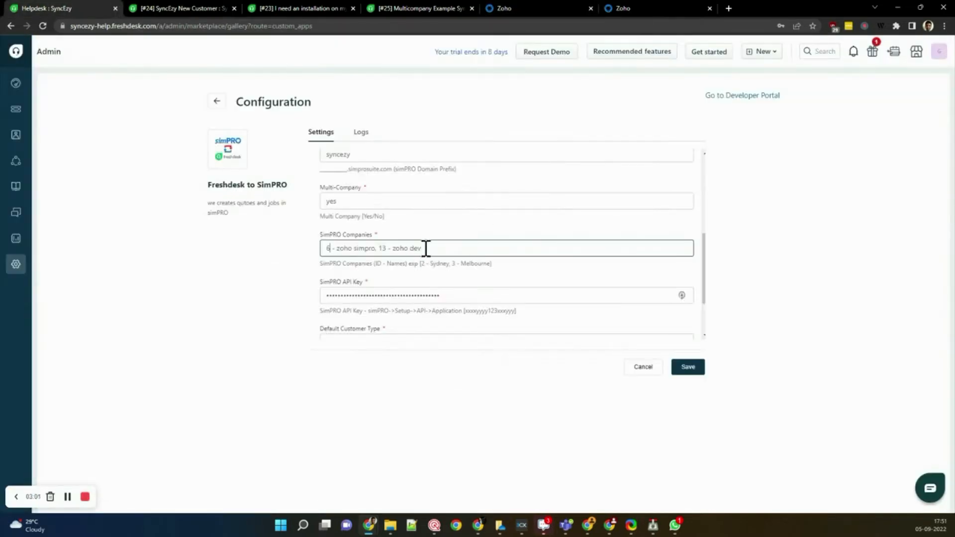
left_click(379, 248)
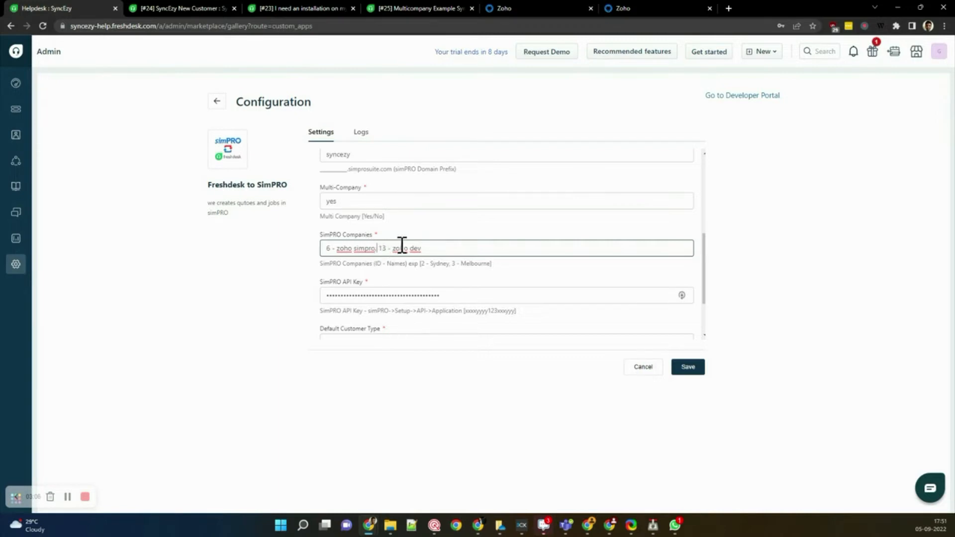
Try a single-company entry with ID 0, "0 - zoho simpro", in the SimPRO Companies field, and undo the edits
left_click_drag(375, 248, 492, 251)
key("BackSpace")
left_click(328, 249)
key("Delete")
type("0")
key("ctrl+z")
key("ctrl+z")
key("ctrl+z")
left_click(276, 261)
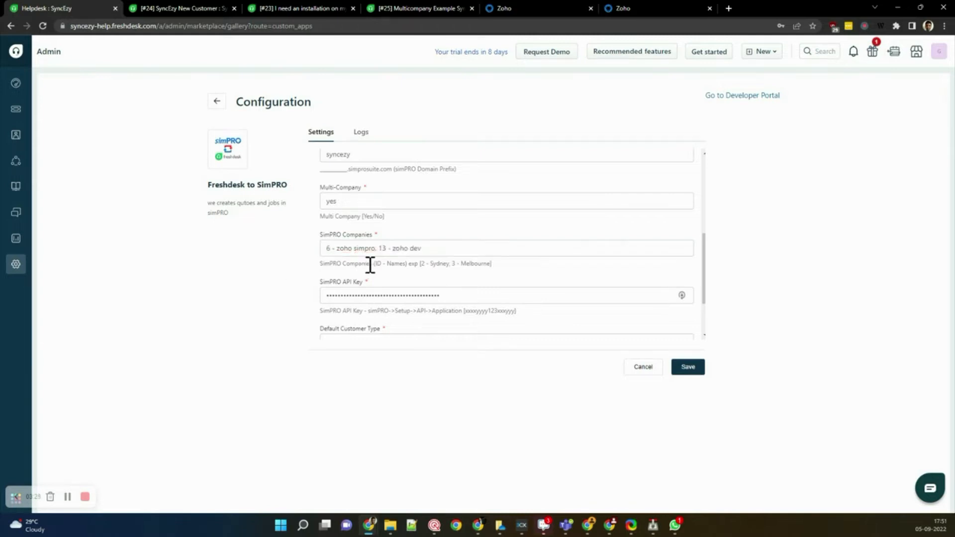
Review the SimPRO API Key, Default Customer Type and Default Project Type settings, and return to the start of the form
scroll(368, 264, "down", 1)
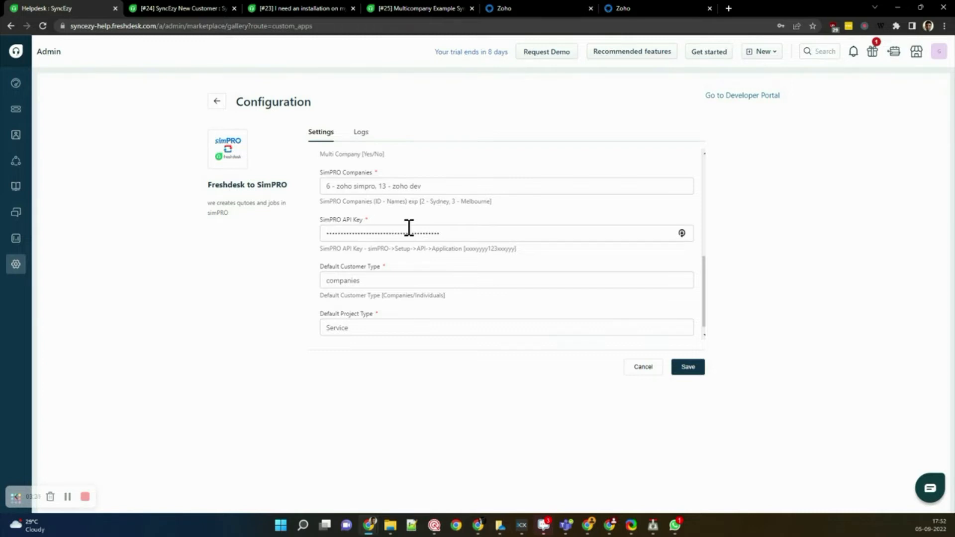
scroll(409, 228, "down", 1)
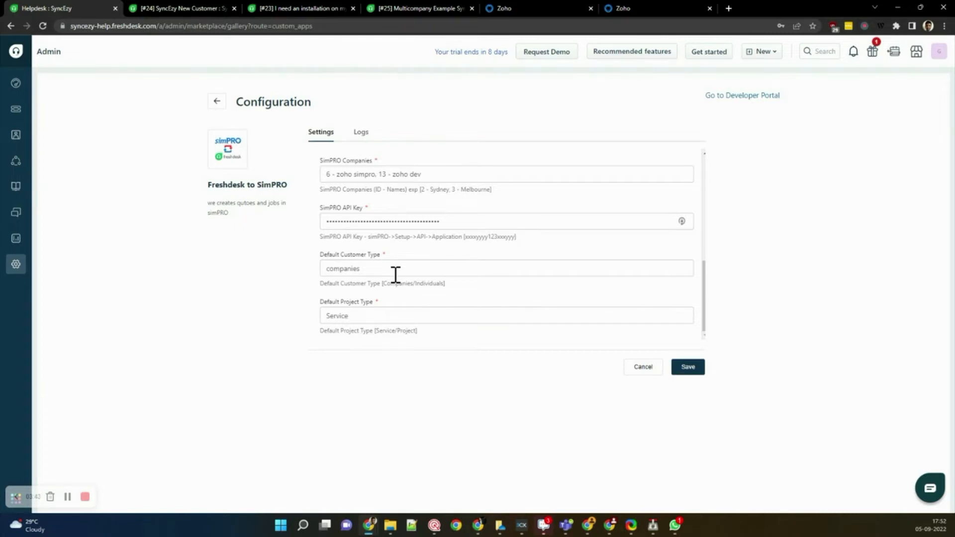
left_click(144, 8)
left_click(104, 8)
left_click(356, 315)
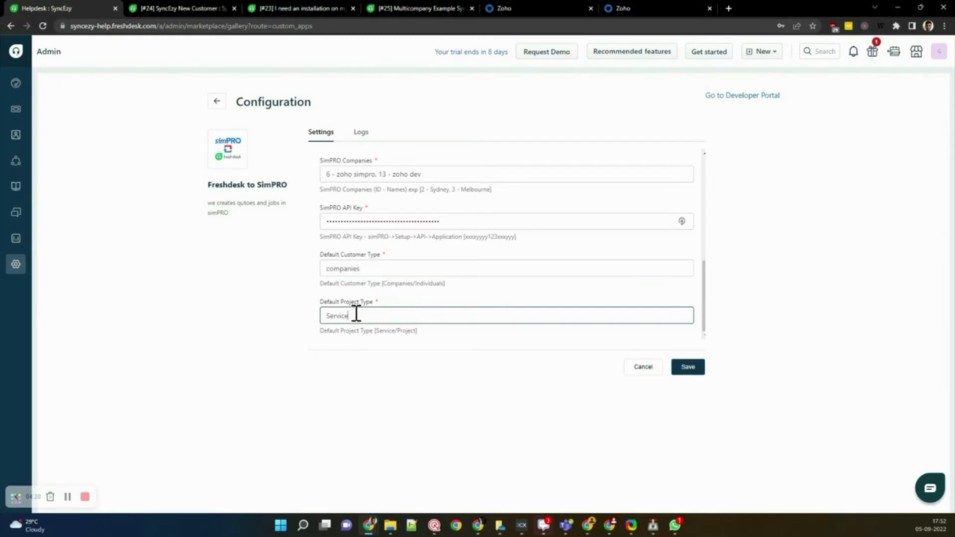
scroll(383, 272, "up", 5)
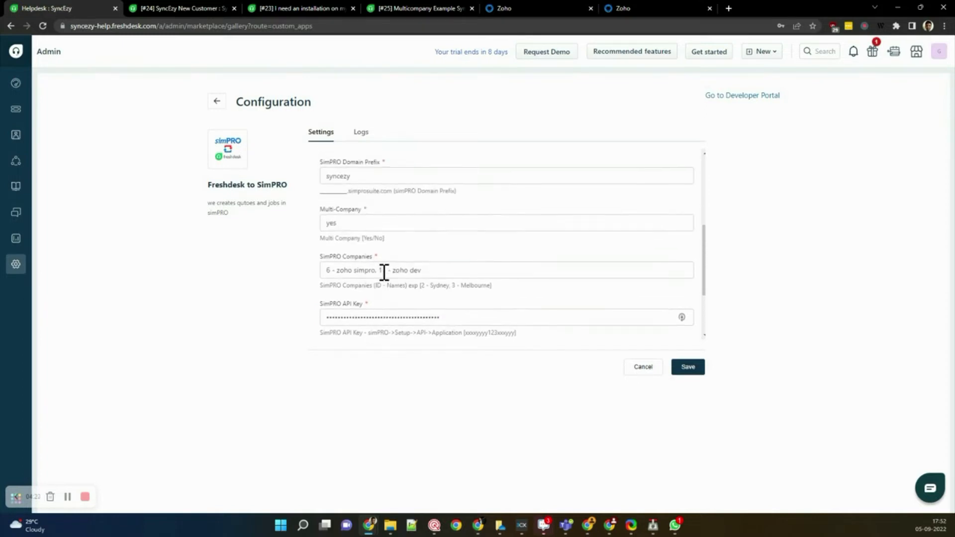
scroll(384, 272, "up", 2)
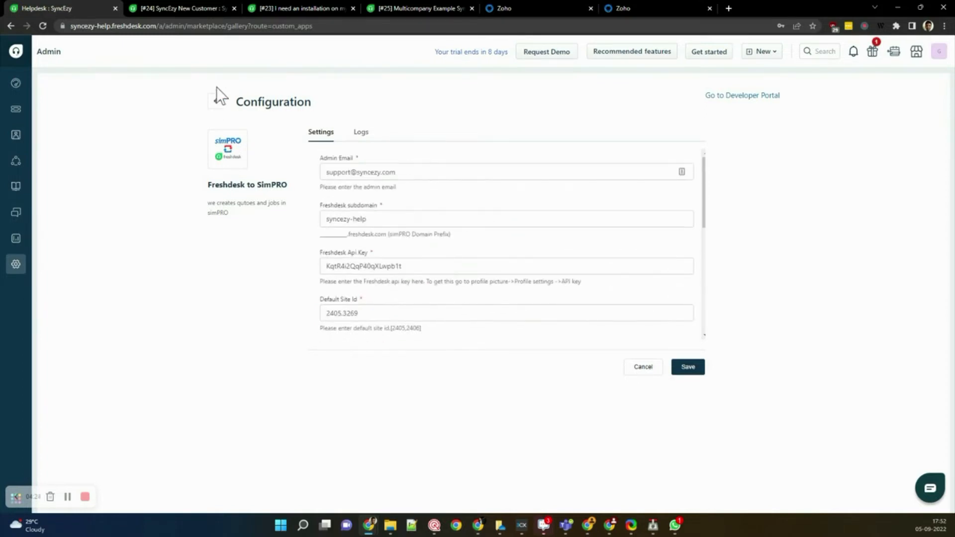
Bring up ticket #23, "I need an installation on my Site", and place its browser tab ahead of ticket #24
left_click(214, 8)
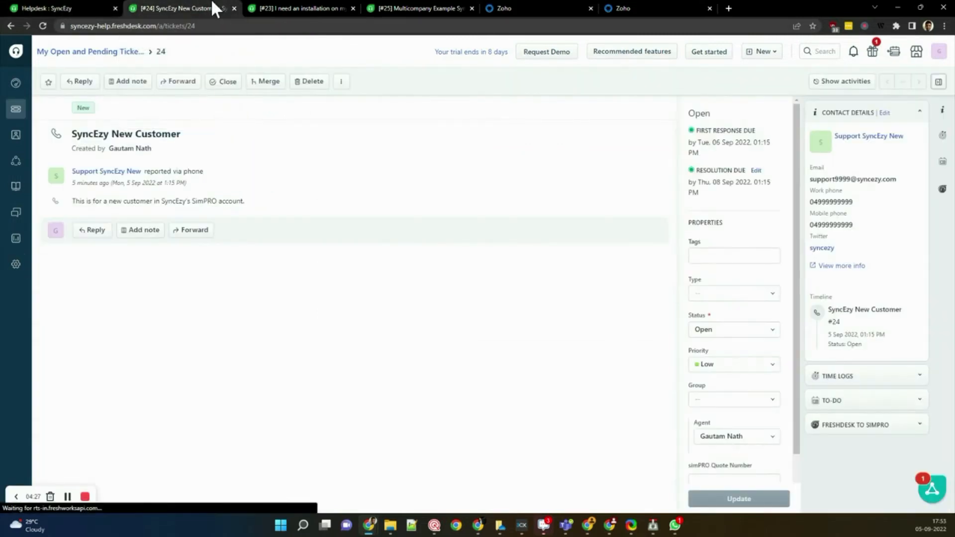
left_click(299, 8)
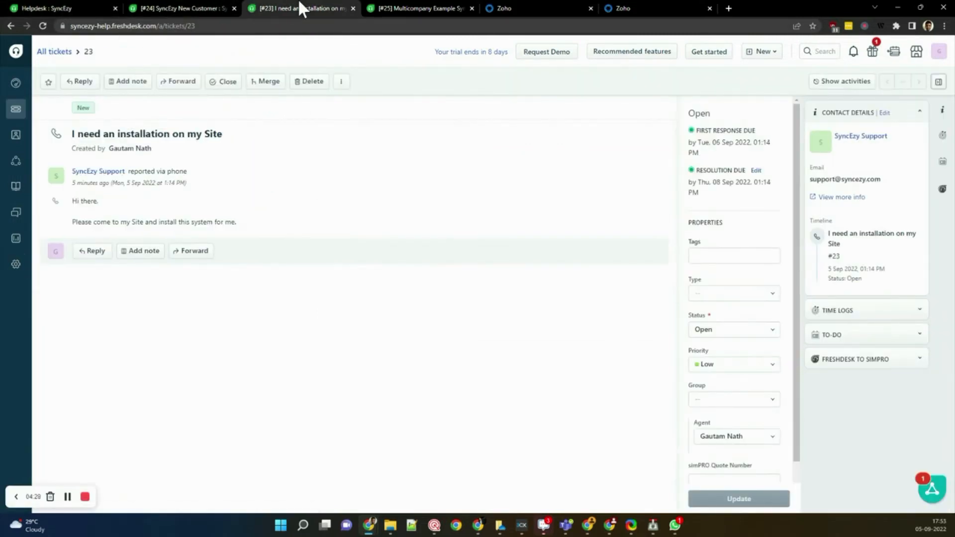
left_click_drag(299, 8, 192, 7)
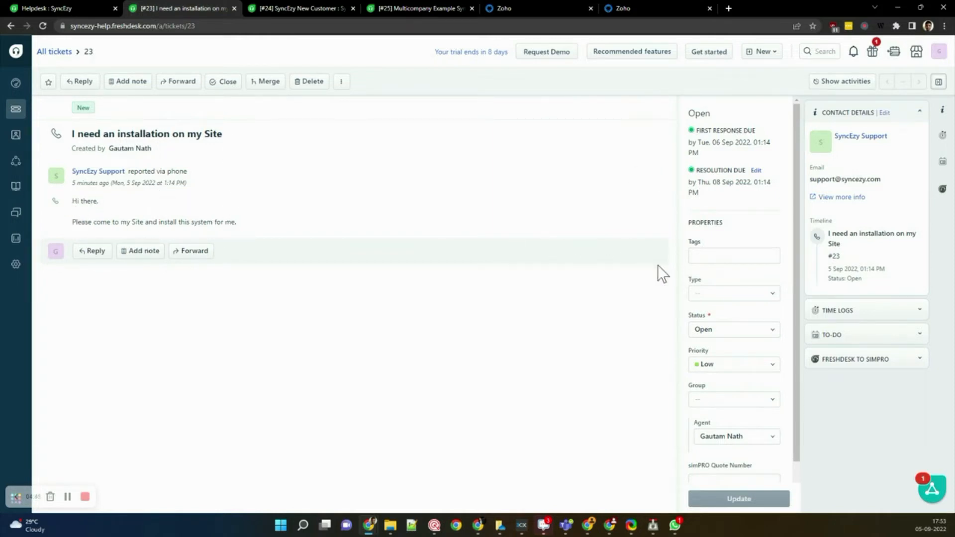
Expand the Freshdesk to SimPRO section on ticket #23, check the simPRO Company options and keep zoho simpro selected
left_click(921, 115)
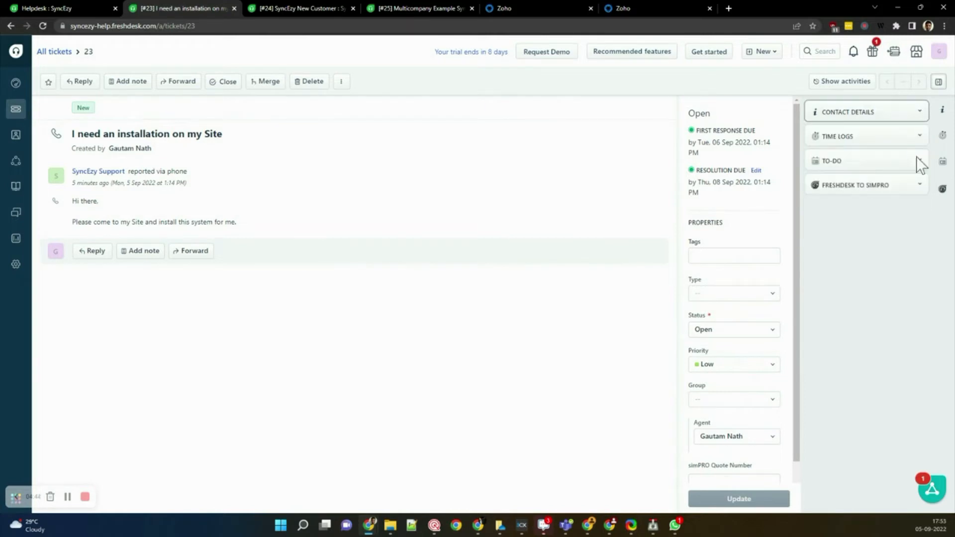
left_click(916, 194)
scroll(862, 234, "down", 2)
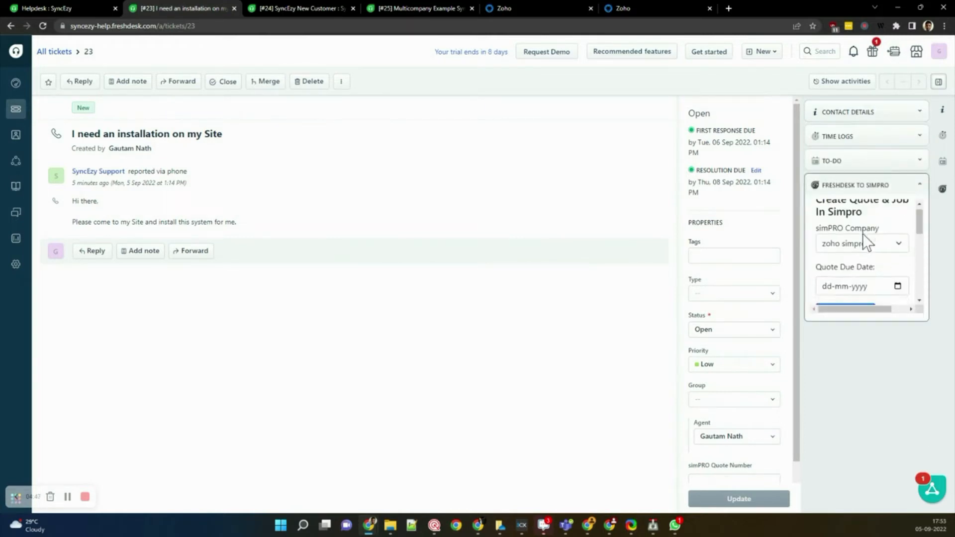
left_click(884, 237)
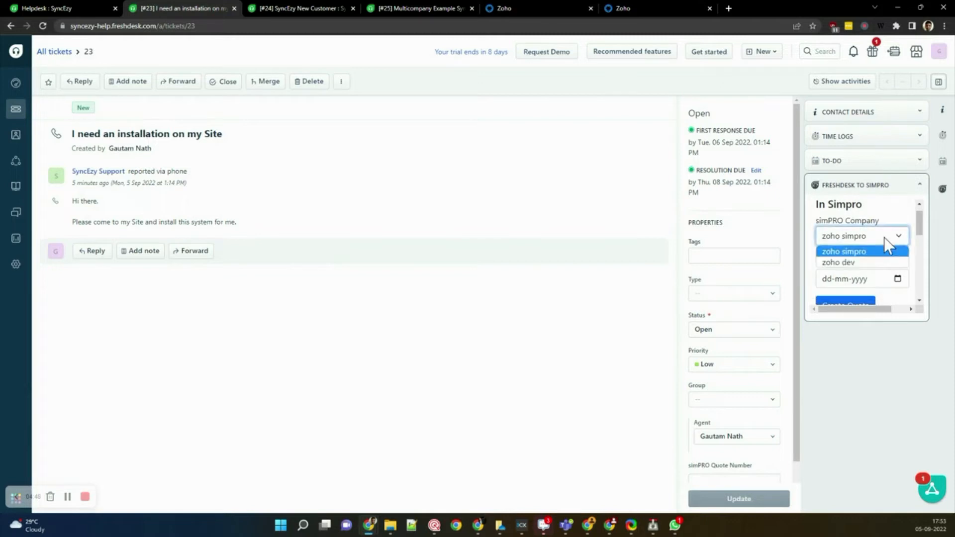
left_click(884, 237)
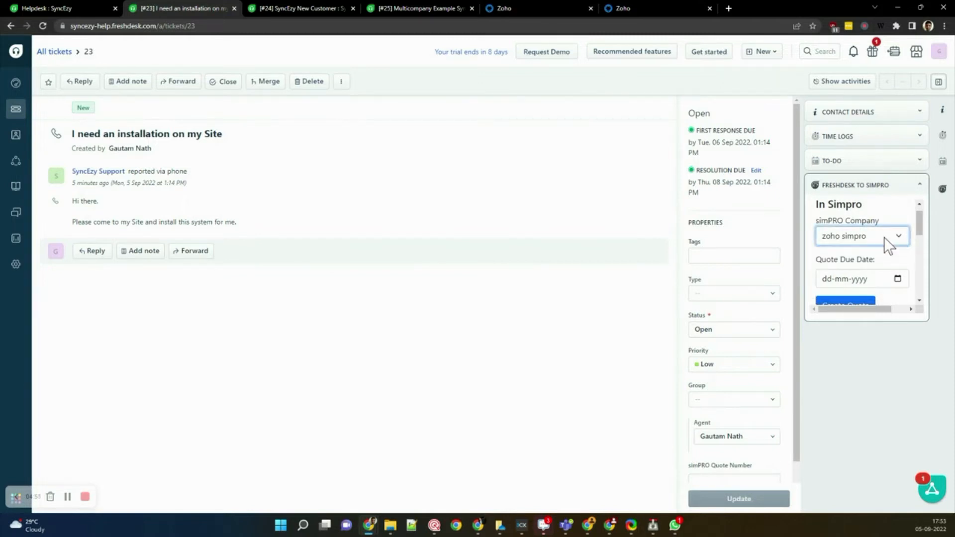
left_click(866, 216)
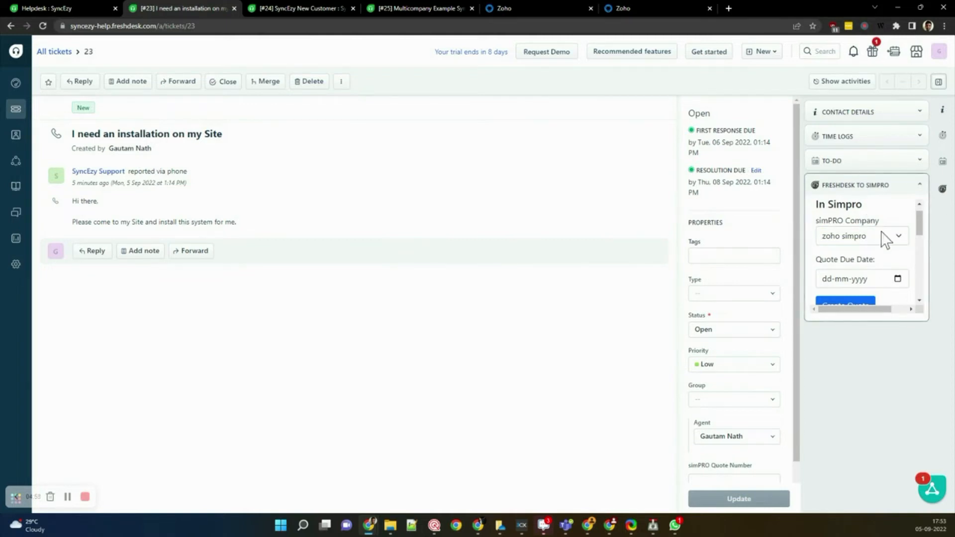
Set the Quote Due Date to 27-09-2022 and create the quote in simPRO
scroll(881, 231, "down", 2)
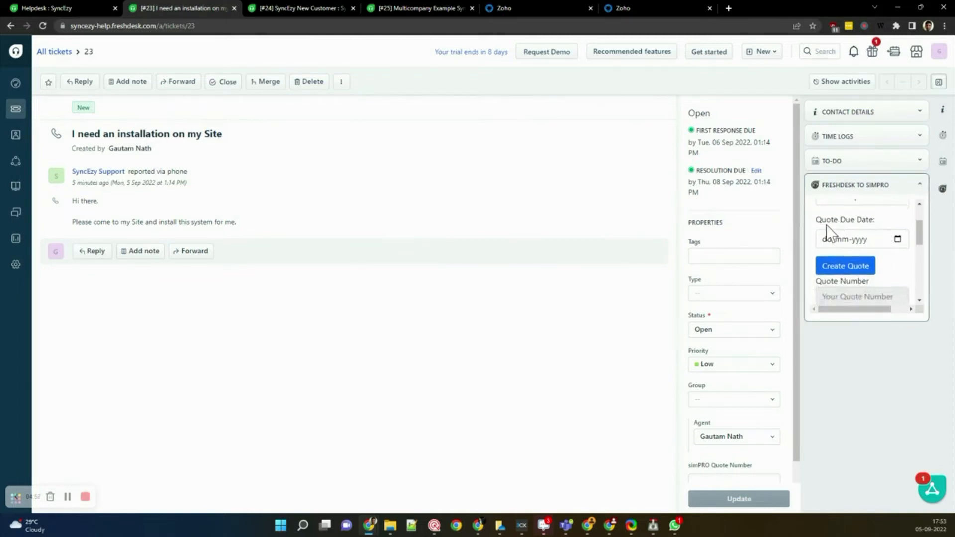
left_click(897, 238)
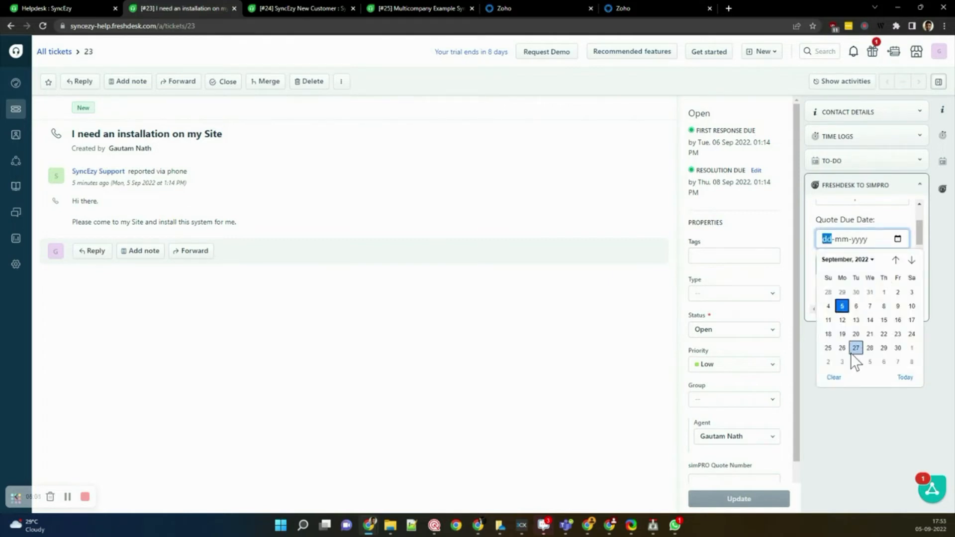
left_click(851, 352)
scroll(901, 267, "down", 1)
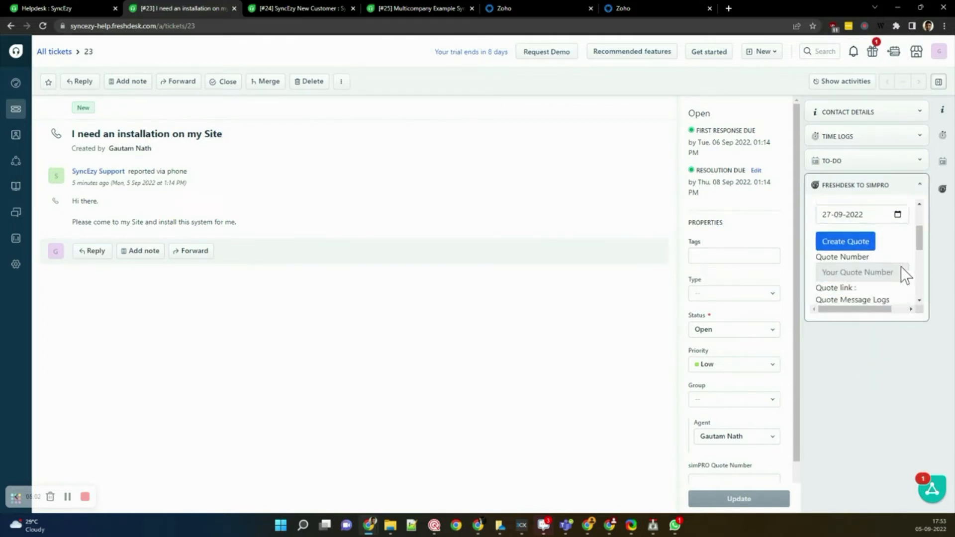
scroll(901, 267, "down", 1)
left_click(862, 239)
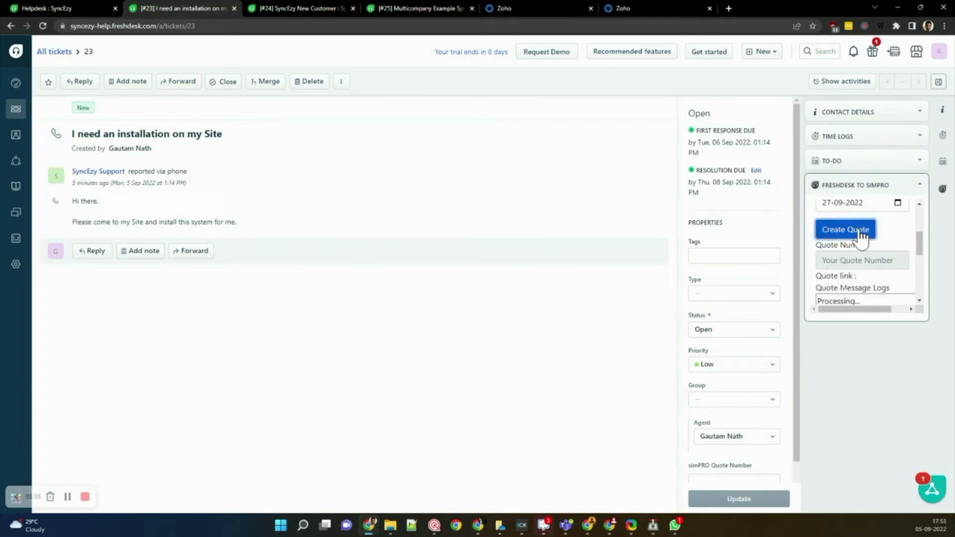
Follow the quote link to simPRO, look up the sites of the quote's customer SyncEzy, and leave the customer record unsaved
scroll(858, 239, "down", 2)
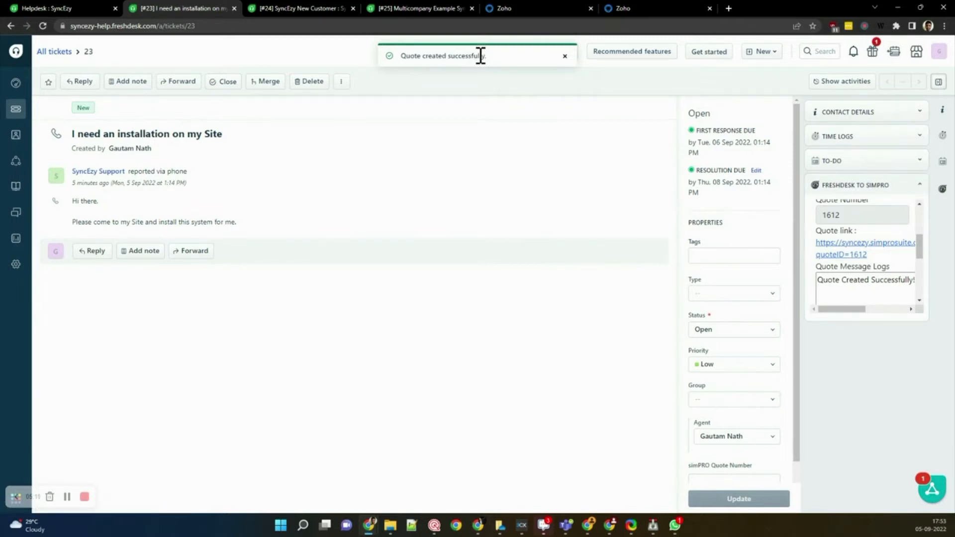
left_click(837, 243)
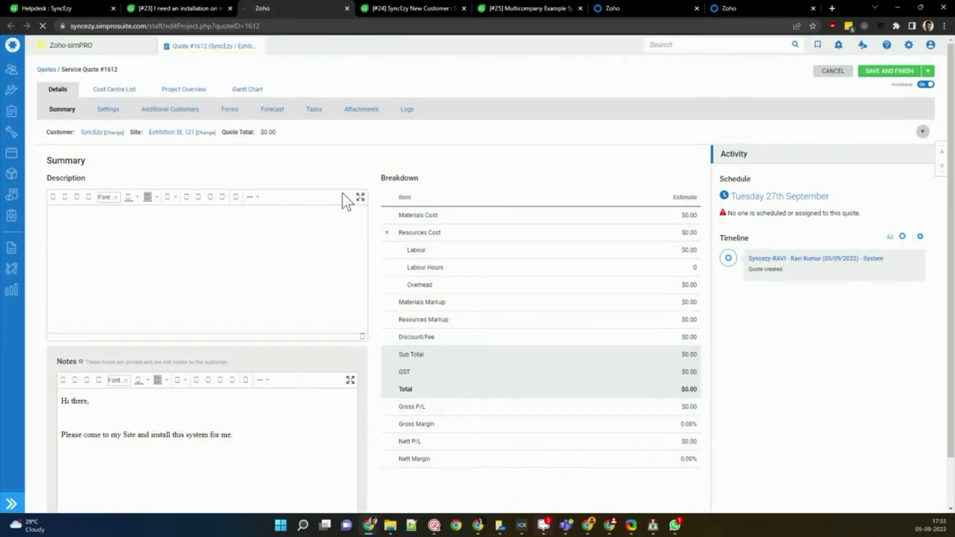
left_click(89, 132)
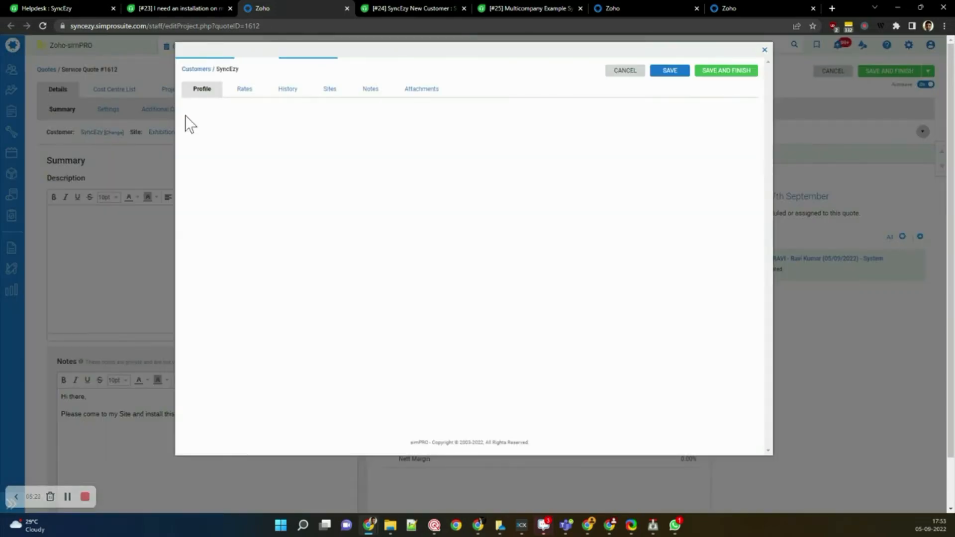
left_click(335, 91)
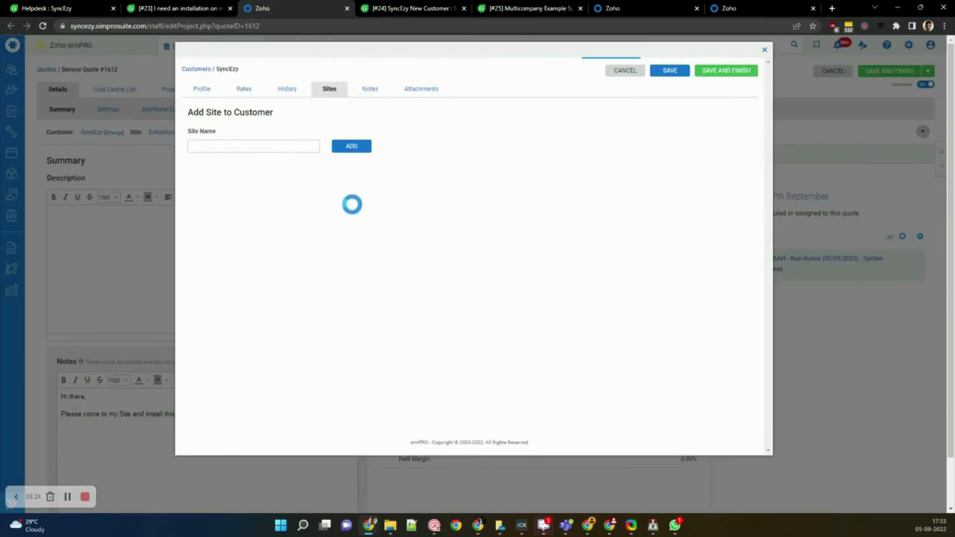
left_click(631, 73)
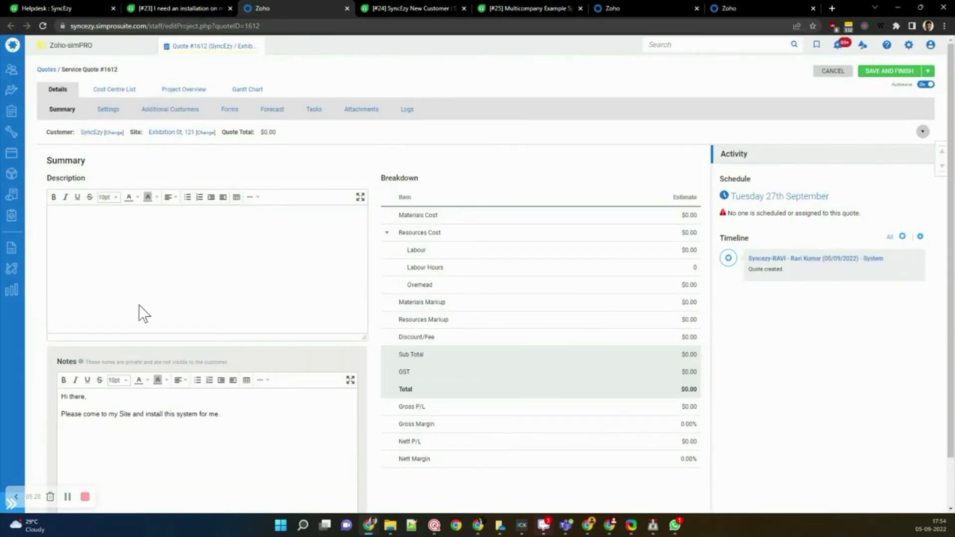
Check the quote's notes and the Due Date and Ticket Id in its settings, and exit the quote without saving
scroll(139, 305, "down", 1)
left_click(147, 354)
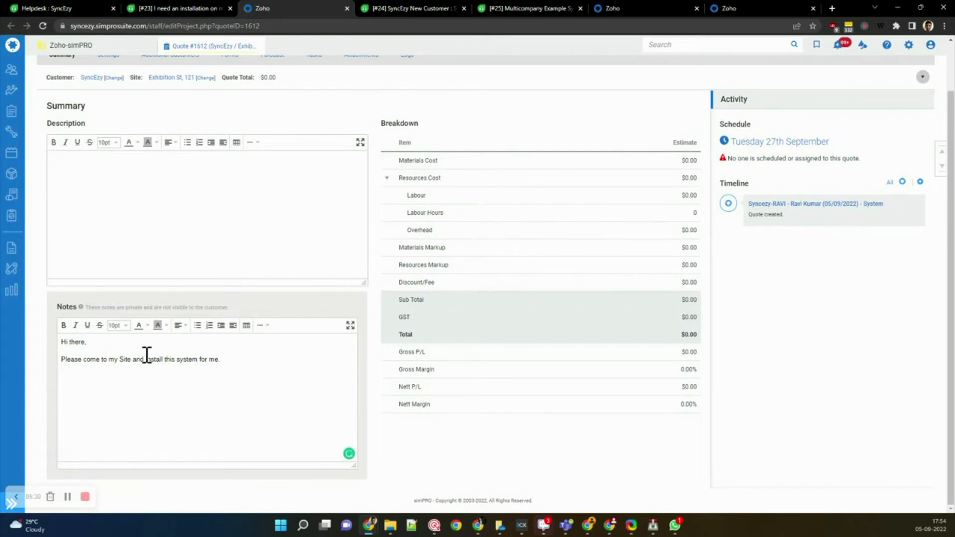
scroll(147, 354, "up", 2)
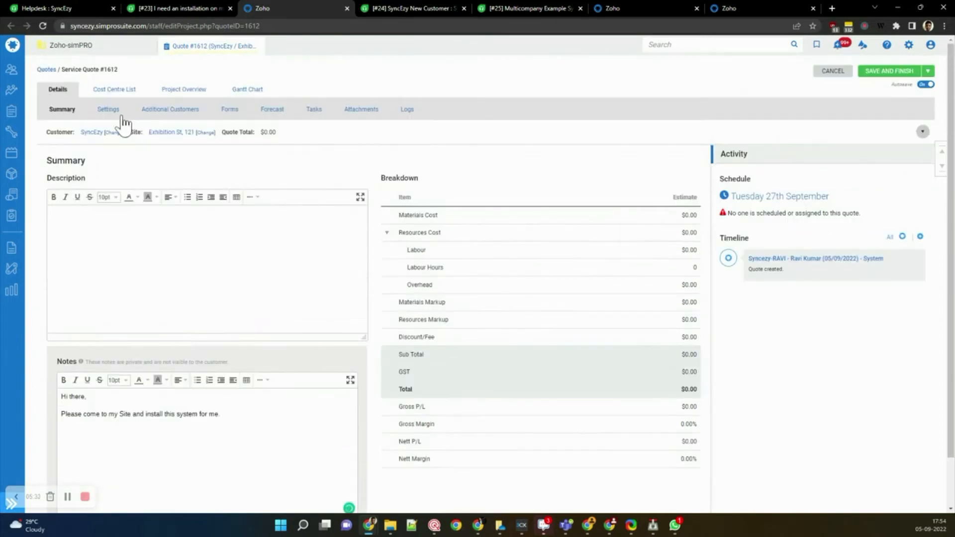
left_click(109, 111)
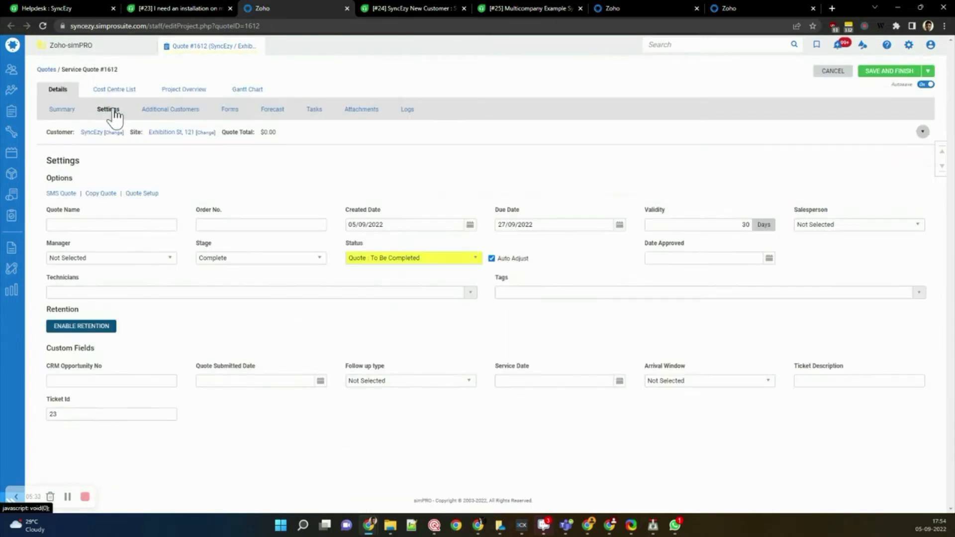
left_click(77, 418)
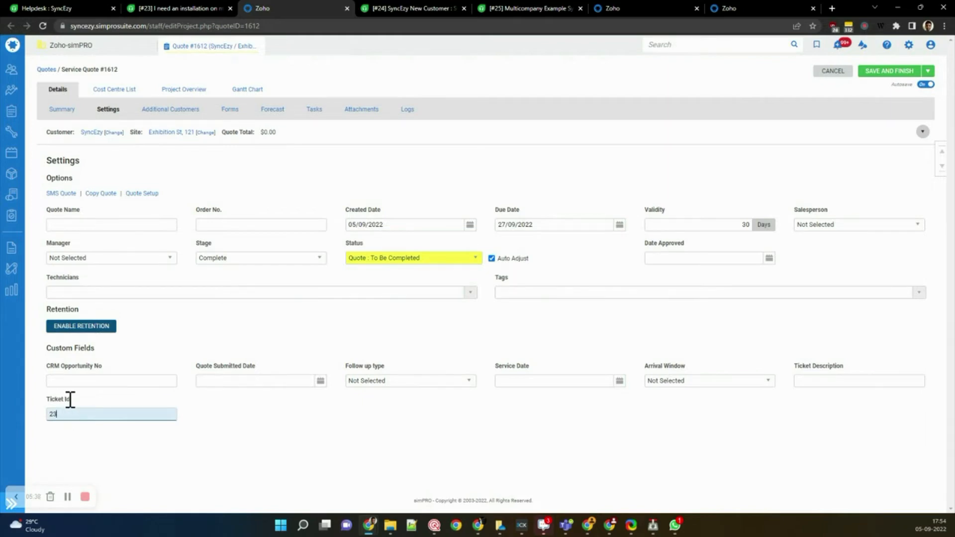
left_click_drag(70, 400, 22, 394)
left_click(88, 401)
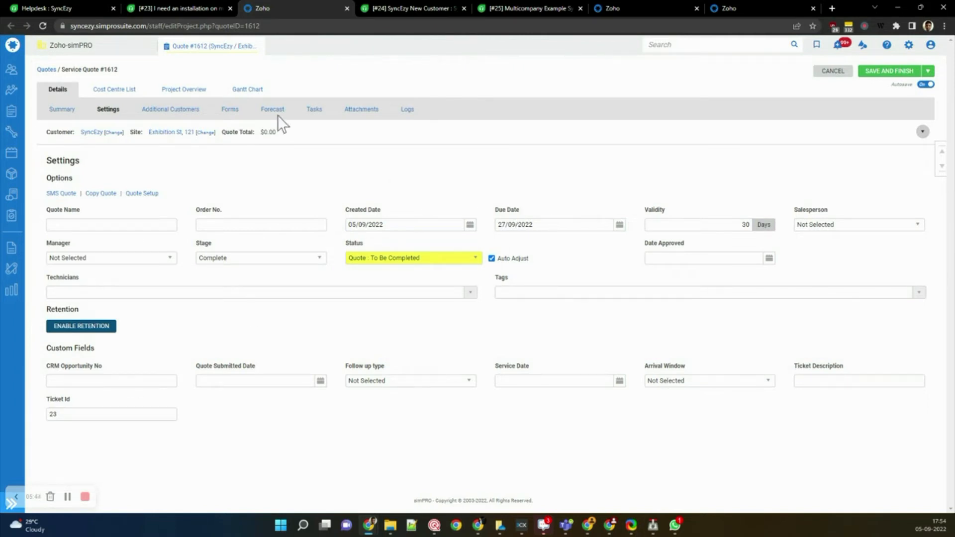
left_click(71, 112)
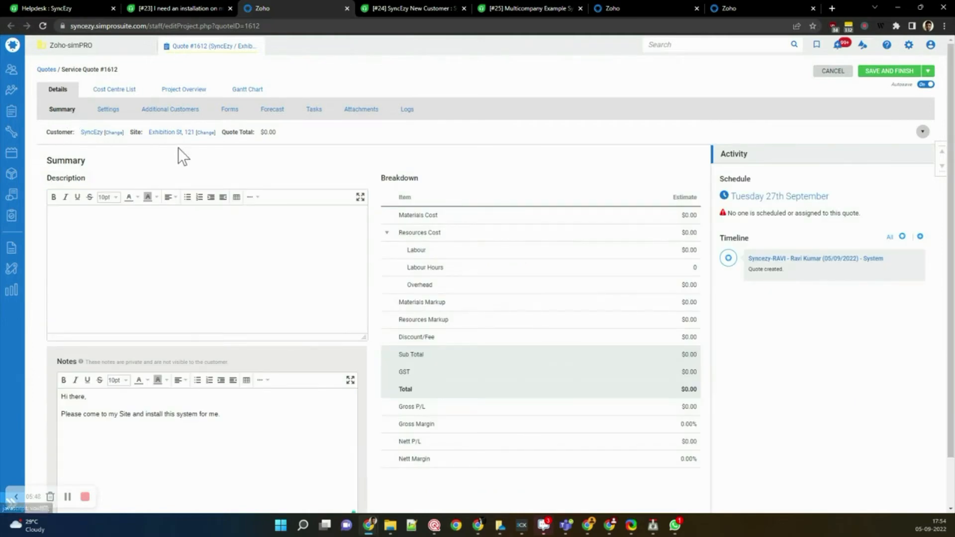
left_click(104, 110)
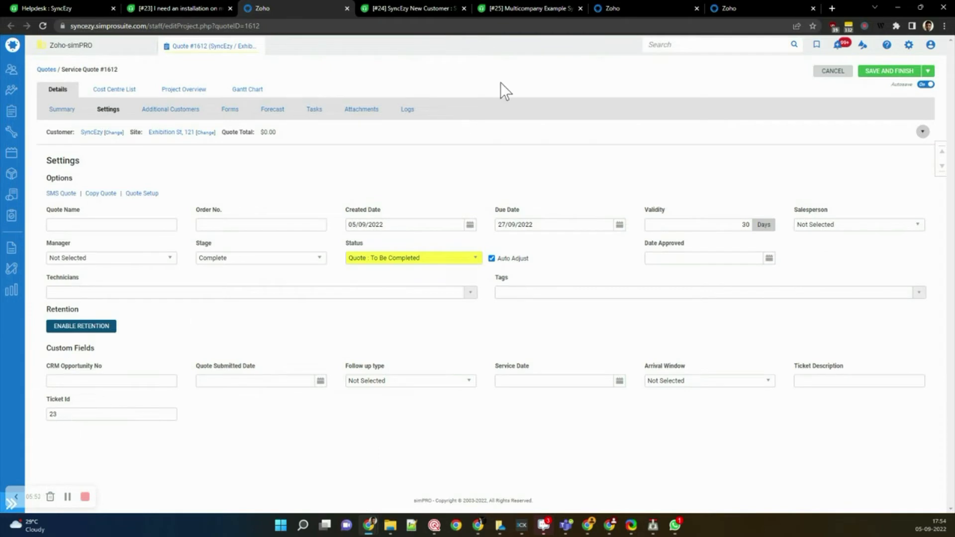
left_click(832, 72)
Return to ticket #23 and create a simPRO job from its quote
left_click(162, 8)
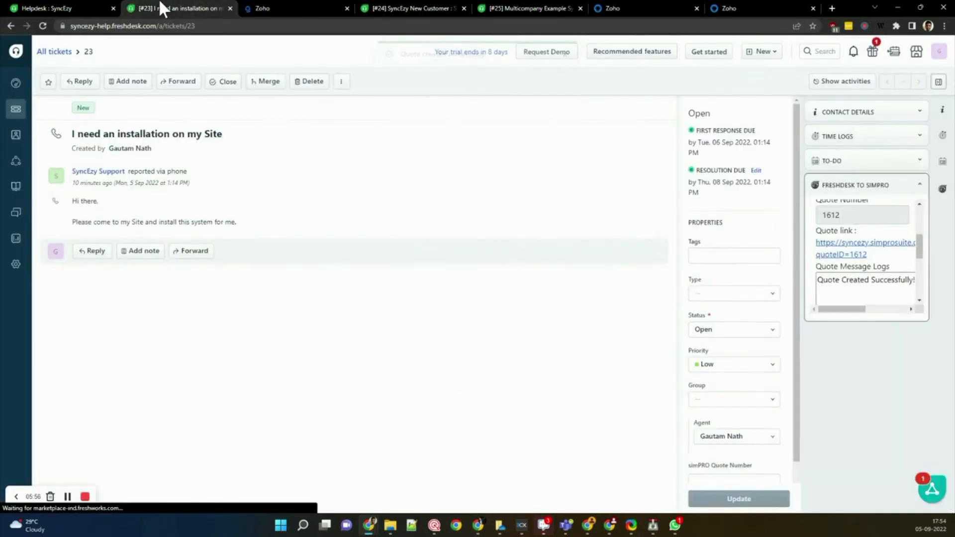
scroll(874, 279, "down", 5)
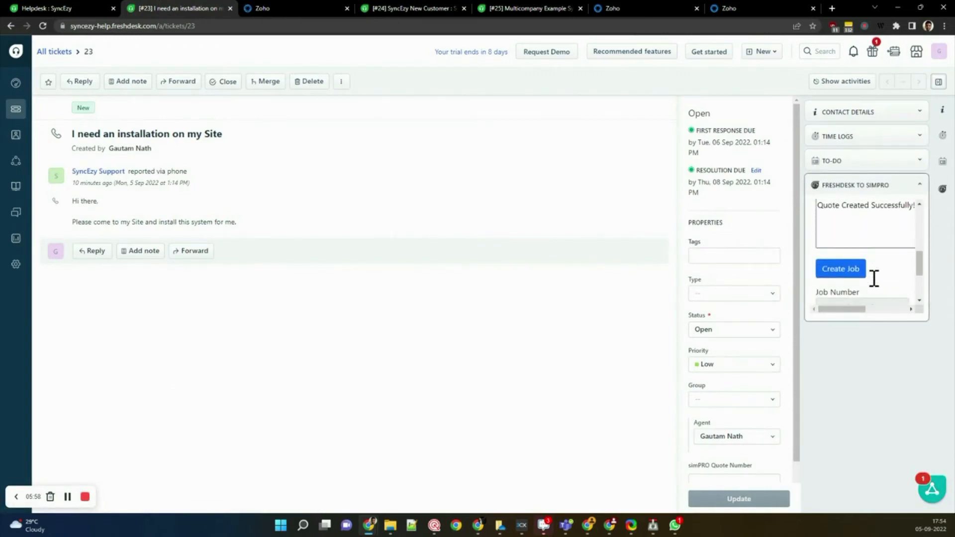
scroll(874, 279, "up", 4)
scroll(874, 269, "up", 1)
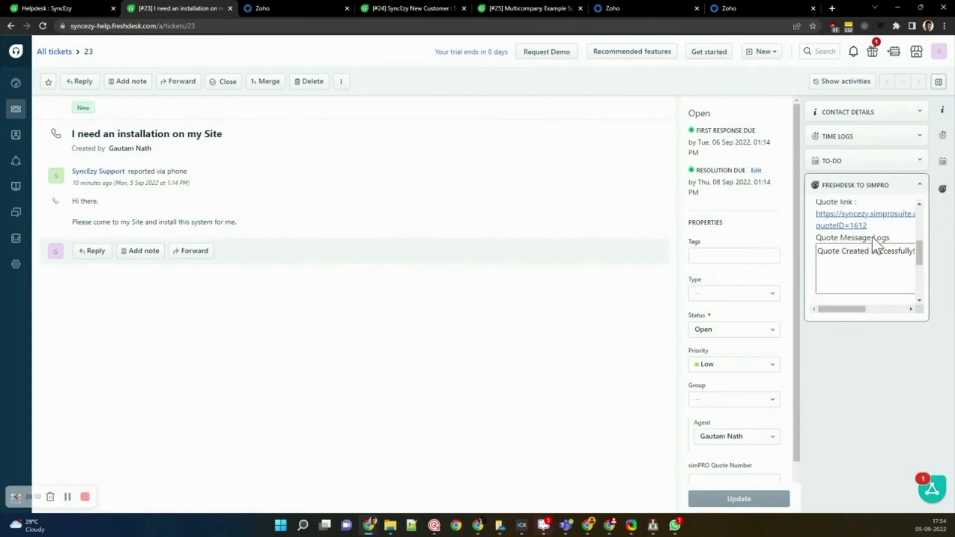
scroll(871, 224, "down", 3)
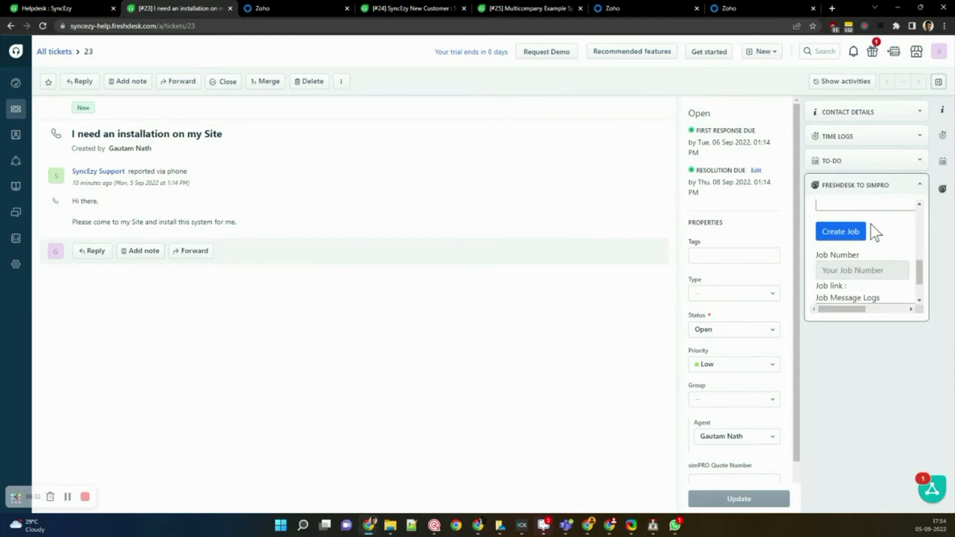
scroll(849, 246, "up", 5)
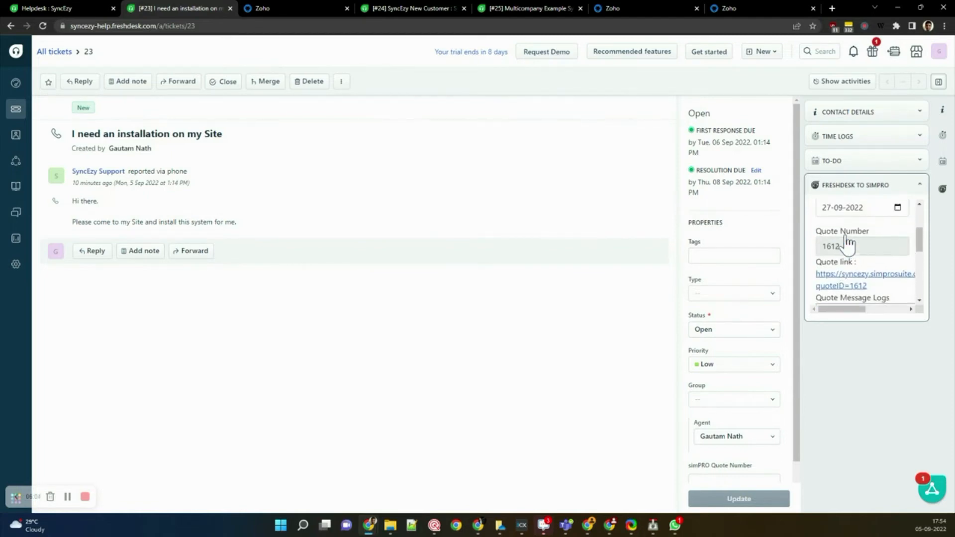
scroll(845, 277, "down", 1)
scroll(845, 279, "down", 2)
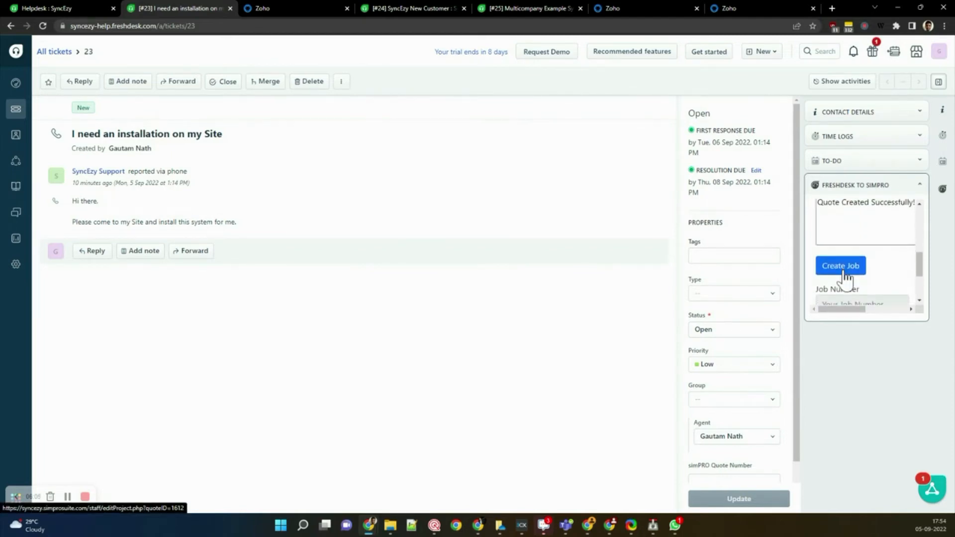
left_click(854, 272)
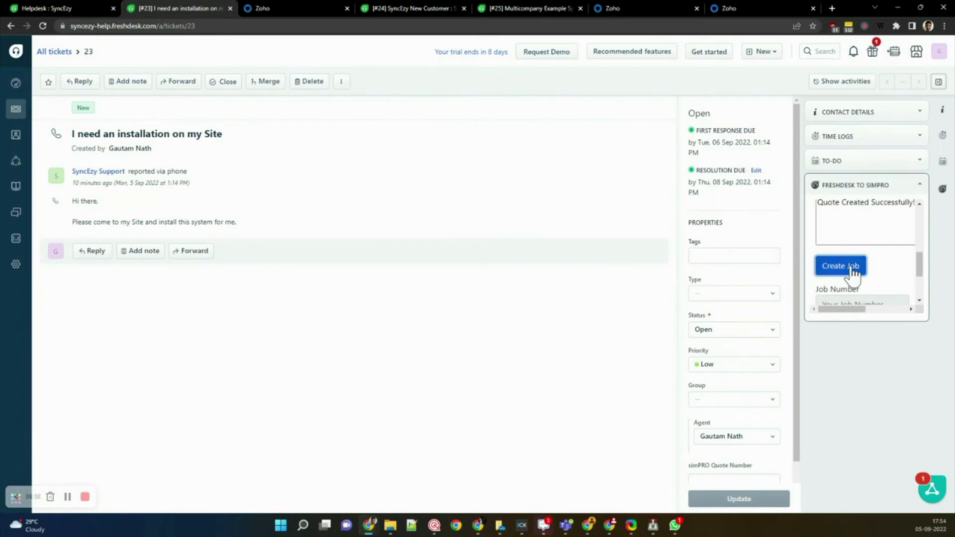
Follow the job link to simPRO and check the job's timeline, notes and Ticket Id custom field
scroll(851, 271, "down", 2)
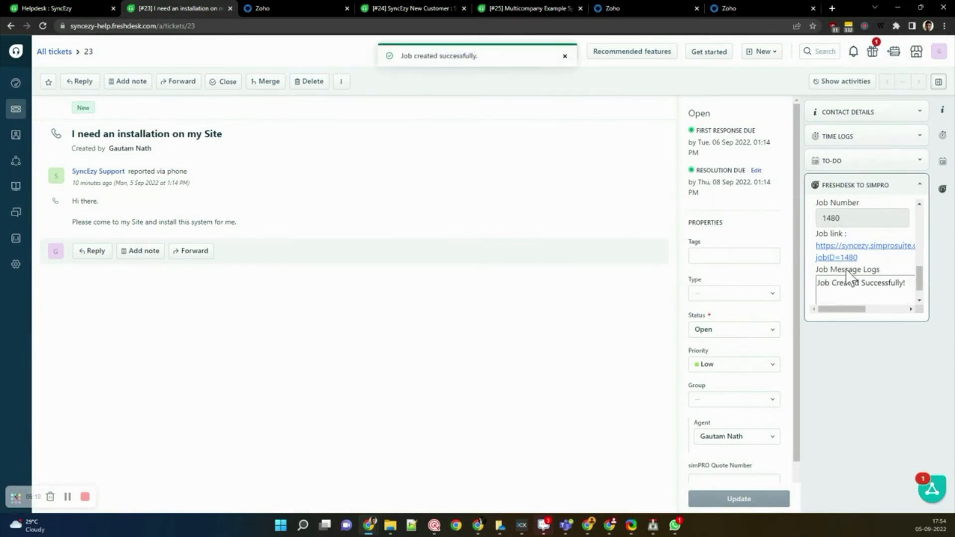
left_click(845, 255)
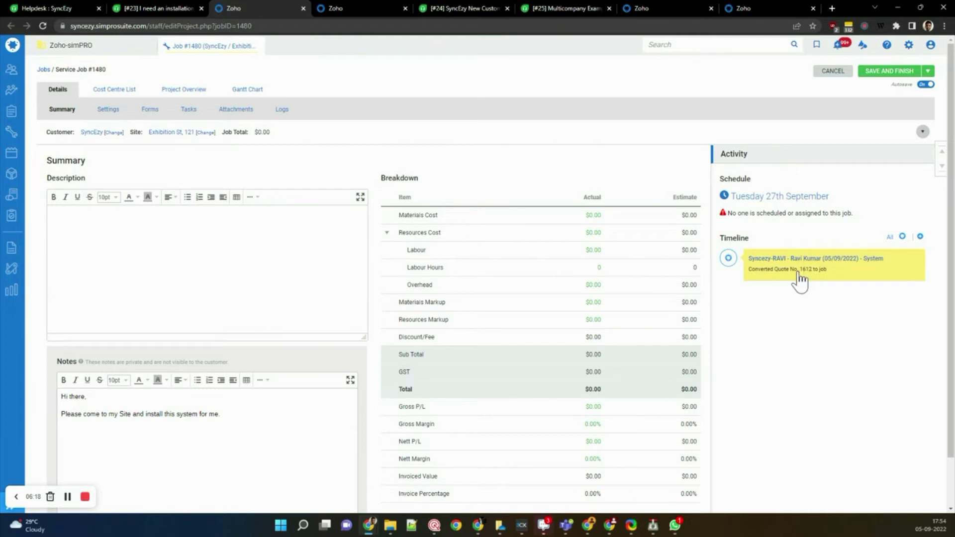
left_click(198, 397)
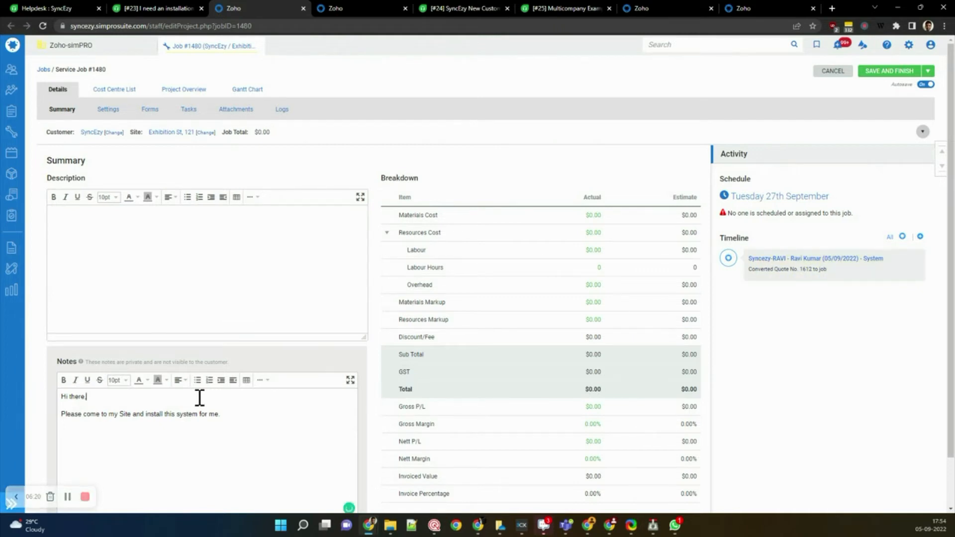
left_click(109, 111)
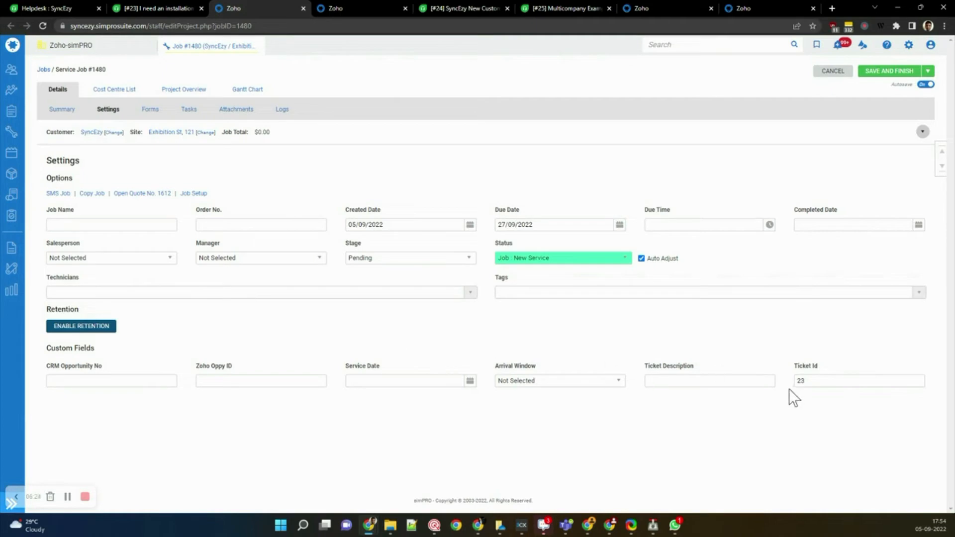
Exit the job without saving and close the job and quote browser tabs to return to ticket #23
left_click(832, 73)
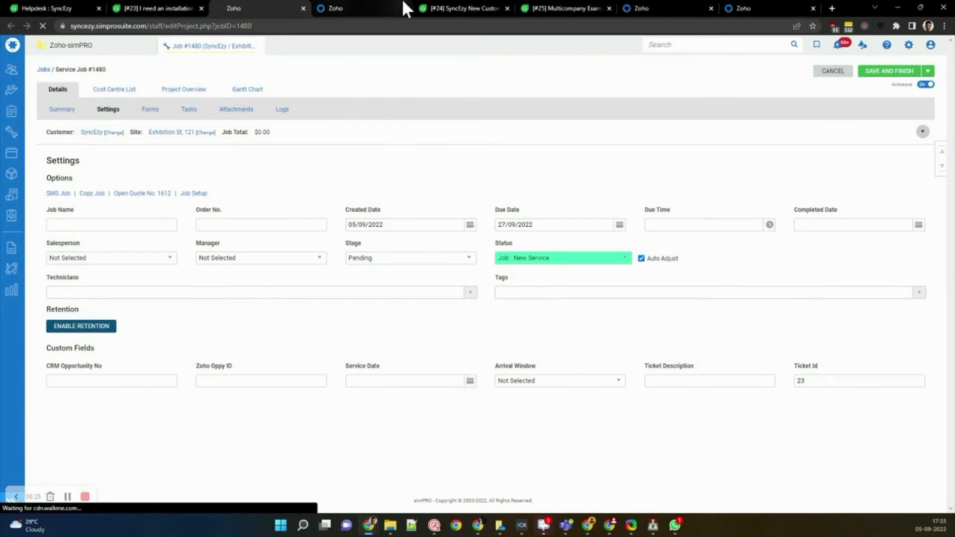
left_click(302, 8)
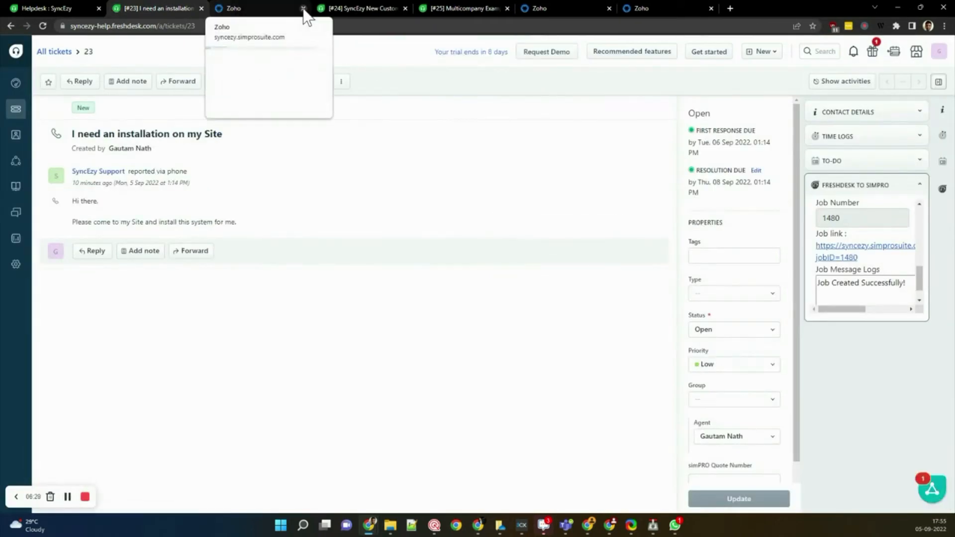
left_click(303, 8)
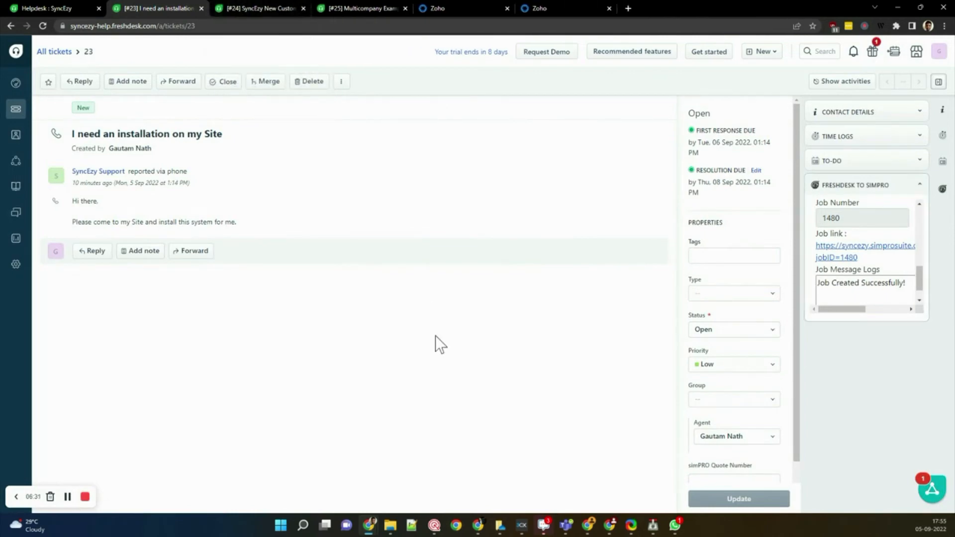
Reload ticket #23 and check its simPRO Quote Number and simPRO Job Number properties
scroll(739, 309, "down", 1)
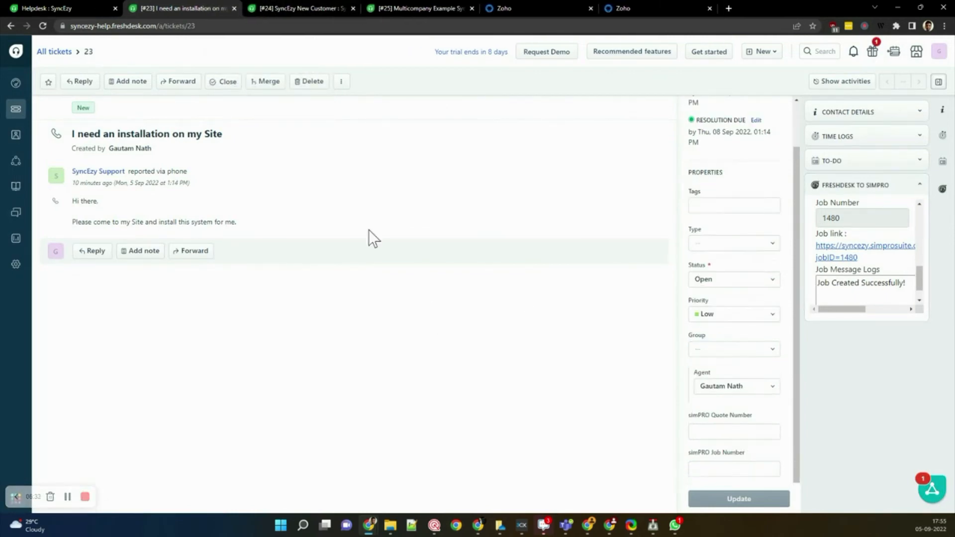
left_click(43, 26)
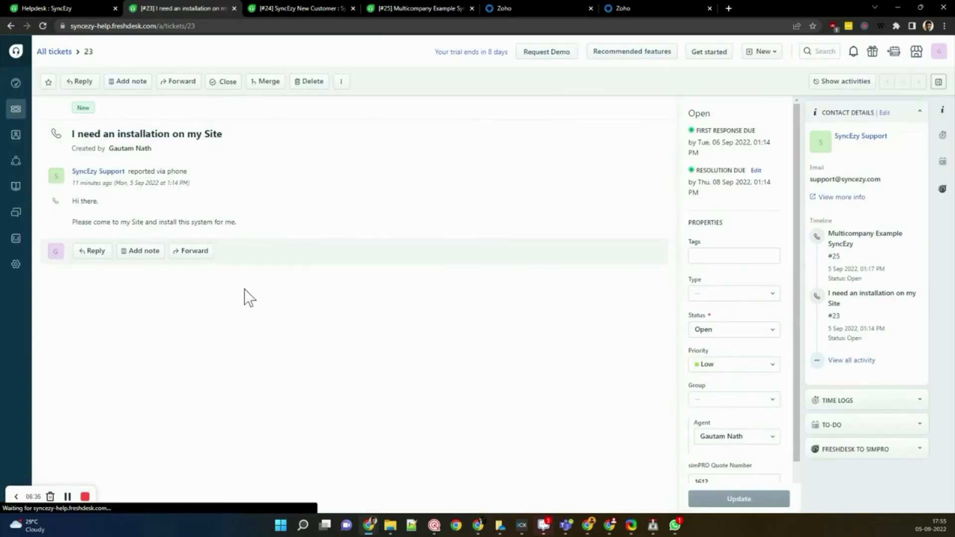
scroll(756, 376, "down", 1)
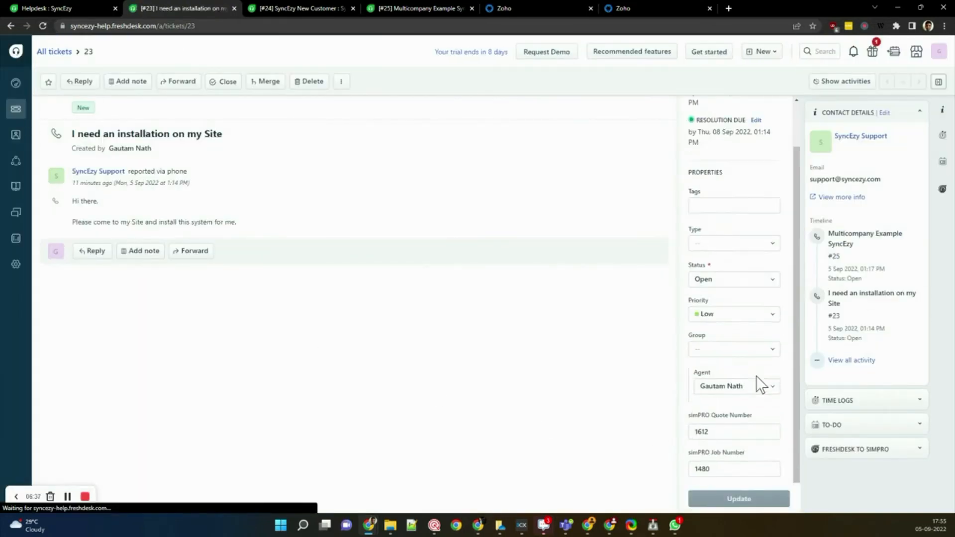
Expand the Freshdesk to simPRO section and examine the ticket's loaded quote and job numbers, links and message logs
left_click(875, 452)
scroll(854, 427, "down", 3)
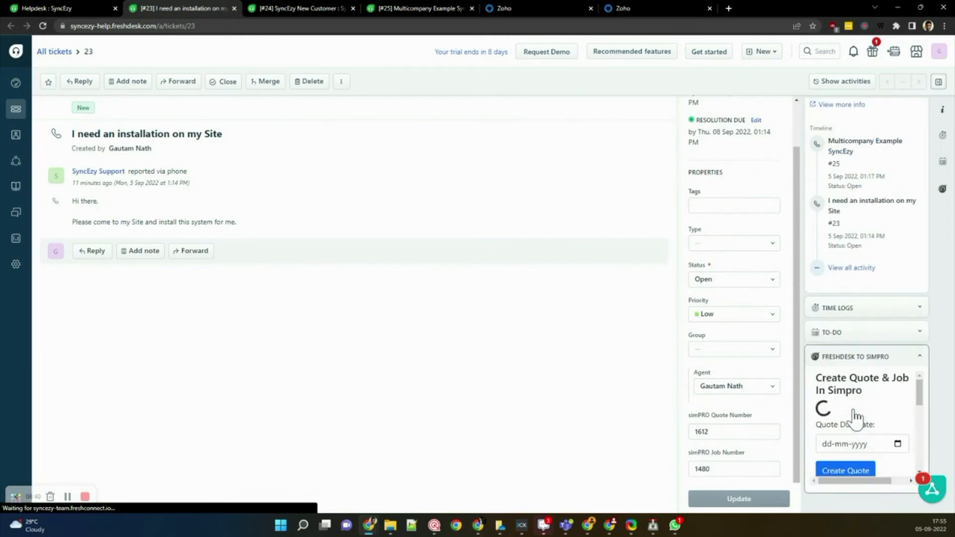
scroll(856, 418, "down", 5)
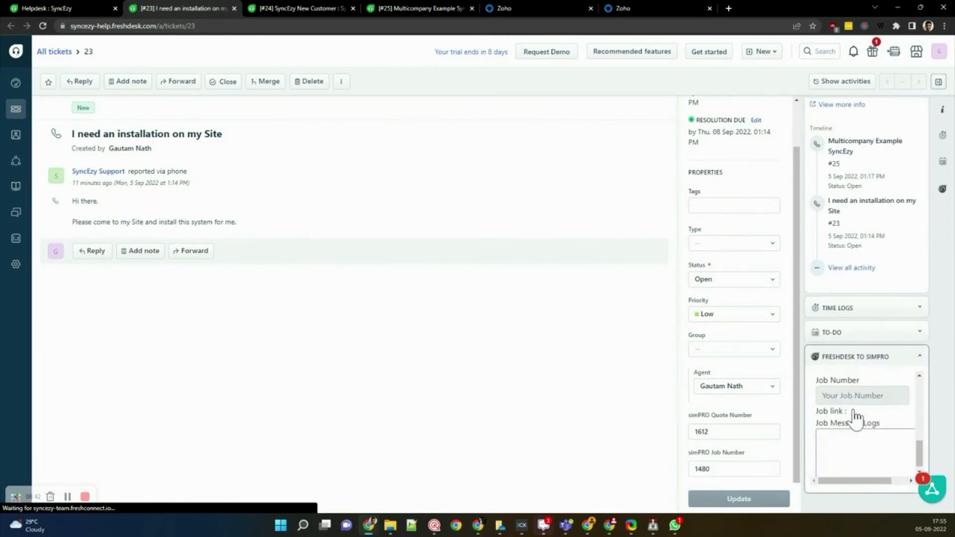
scroll(855, 418, "up", 5)
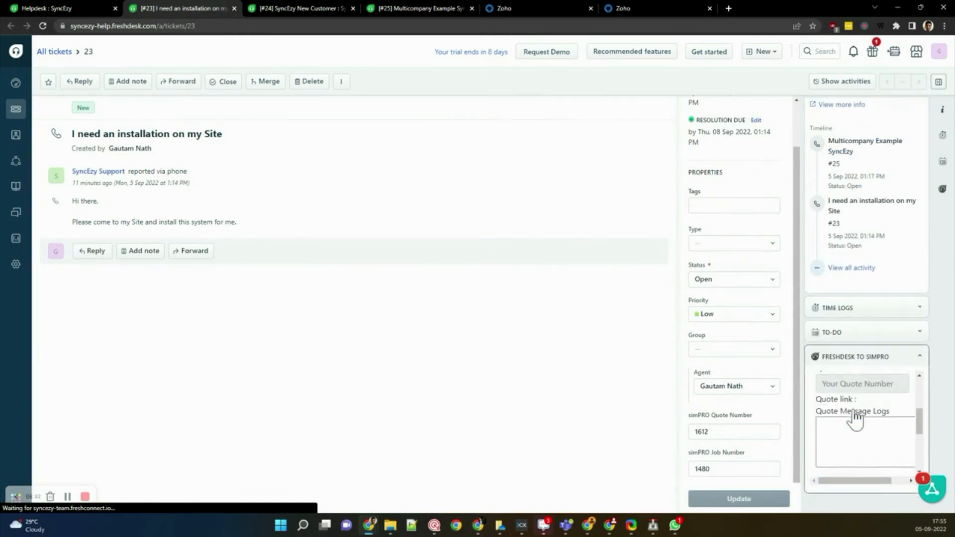
scroll(856, 418, "down", 2)
scroll(856, 418, "up", 3)
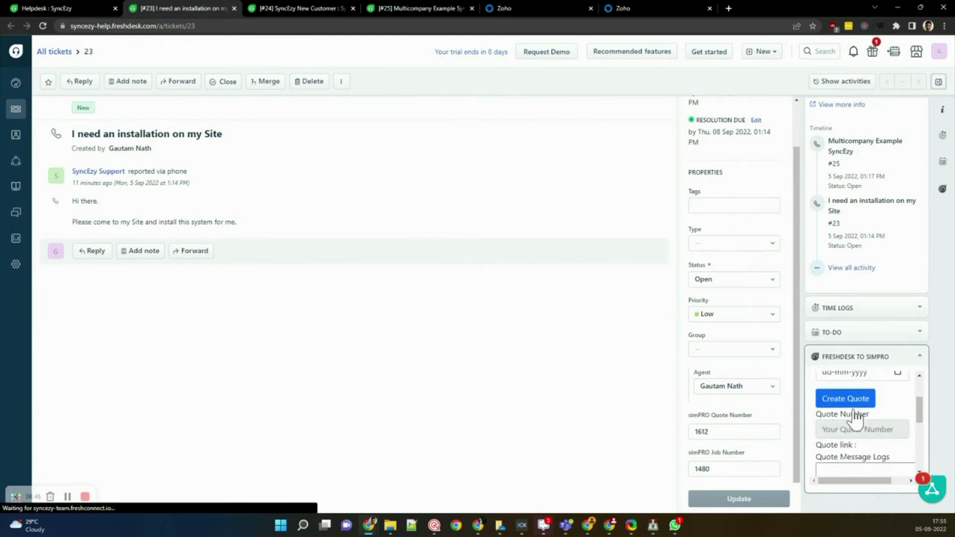
scroll(855, 419, "down", 2)
scroll(856, 418, "down", 1)
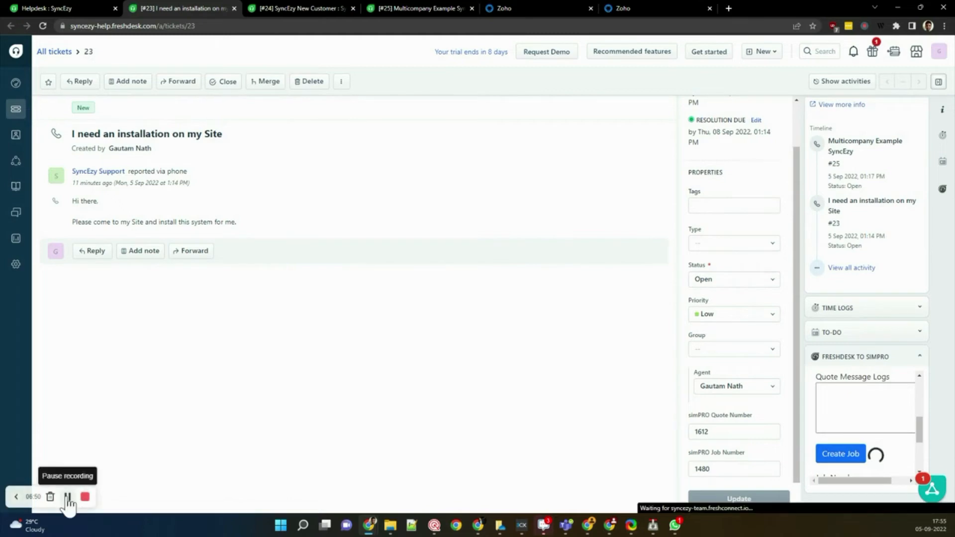
scroll(844, 436, "up", 2)
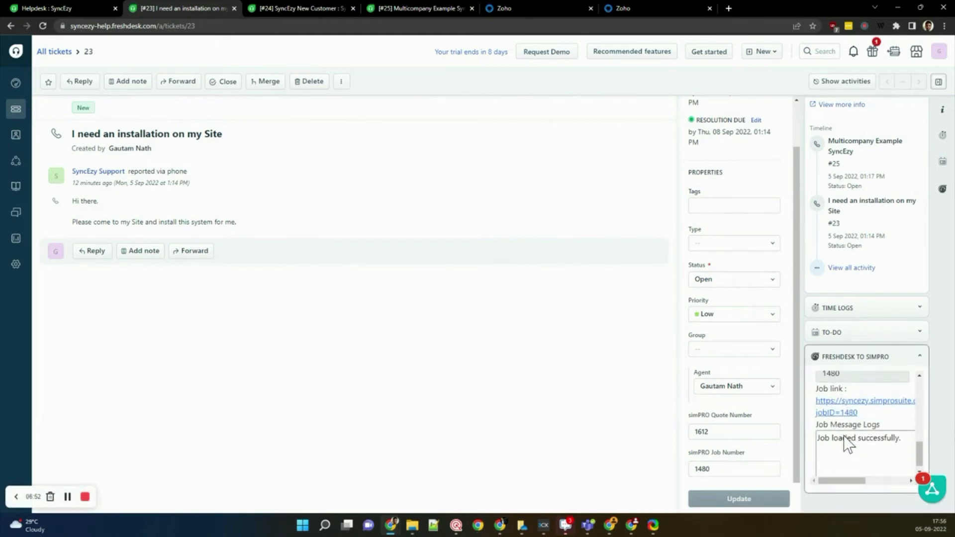
scroll(843, 436, "down", 2)
scroll(844, 436, "up", 2)
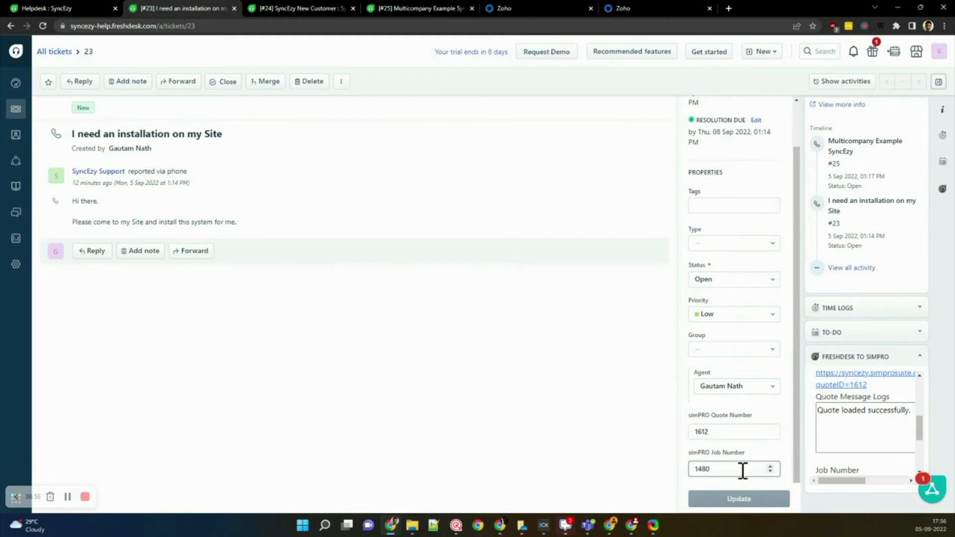
Clear the simPRO Quote Number and simPRO Job Number of ticket #23 and update the ticket
double_click(698, 431)
scroll(891, 427, "up", 2)
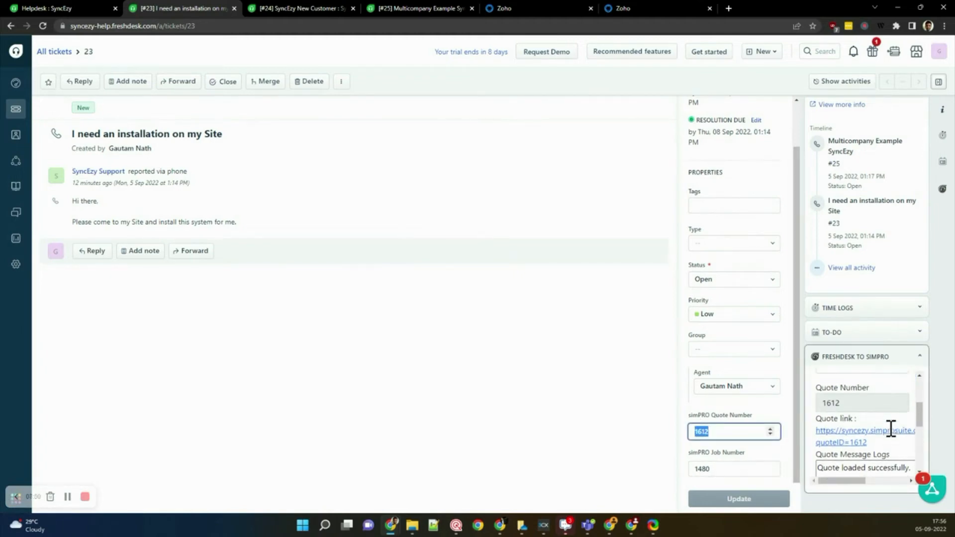
key("BackSpace")
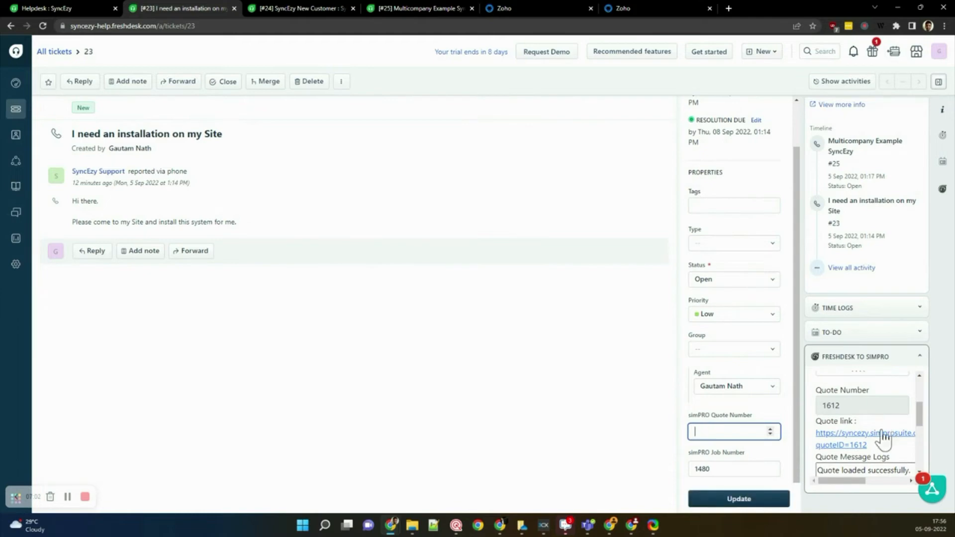
left_click(727, 469)
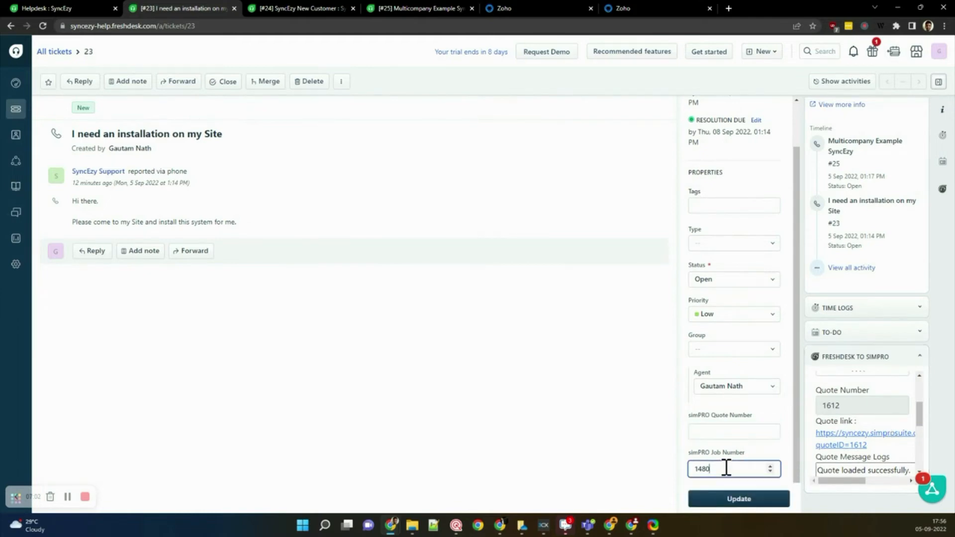
left_click(742, 499)
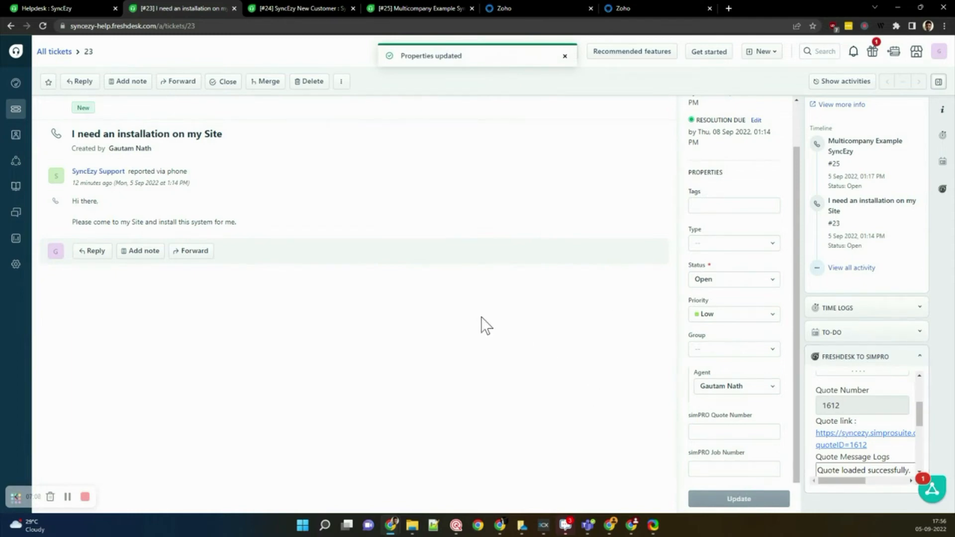
Reload ticket #23 and check the quote and job fields in the expanded Freshdesk to simPRO section
left_click(43, 26)
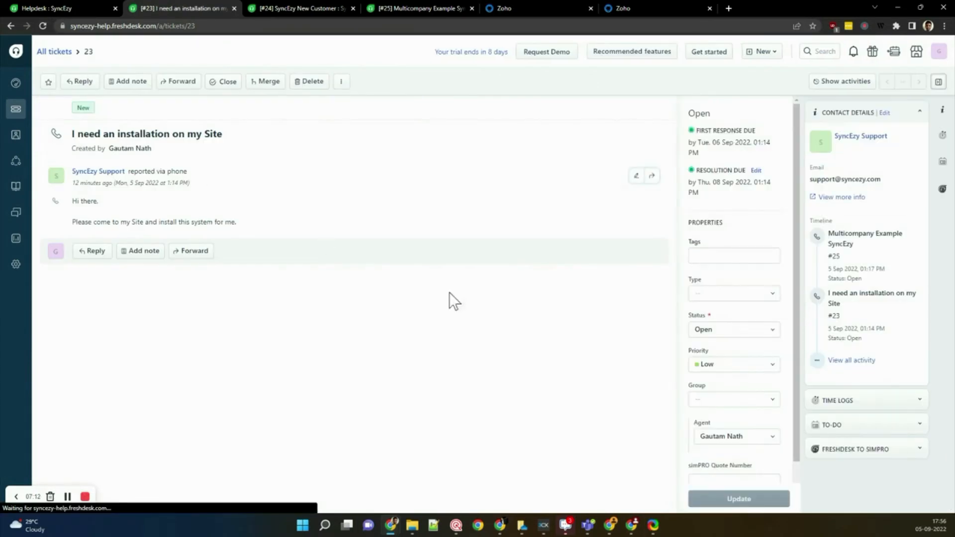
left_click(916, 452)
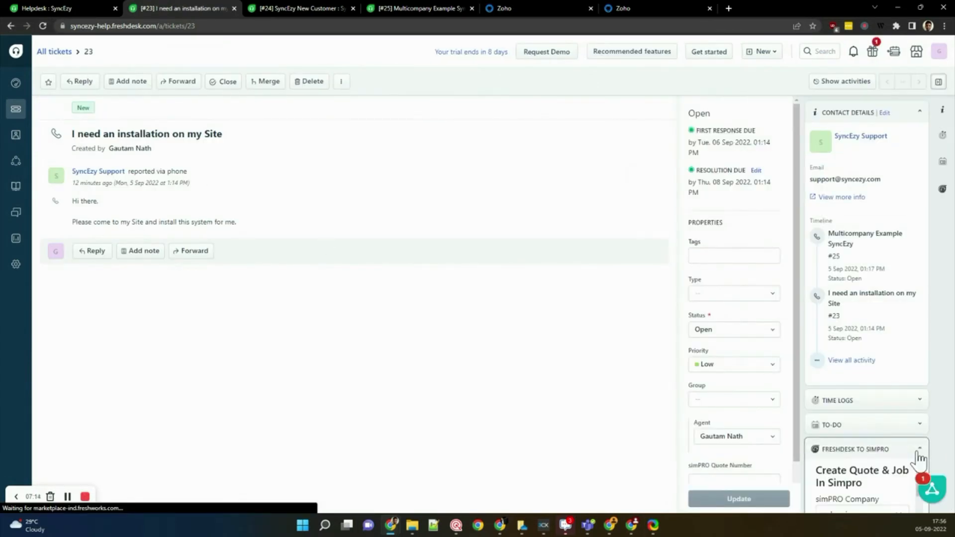
scroll(761, 379, "down", 1)
scroll(868, 436, "down", 5)
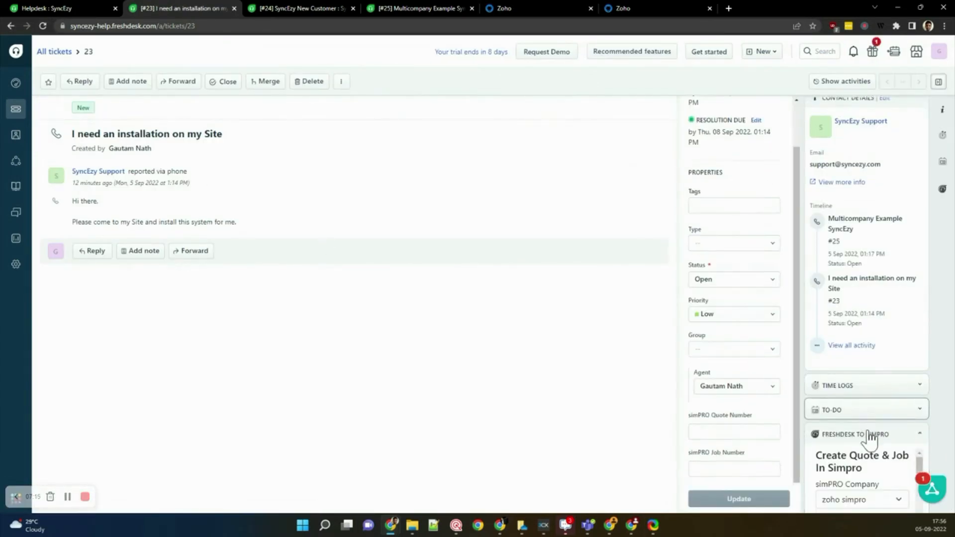
scroll(869, 438, "down", 2)
scroll(870, 438, "up", 3)
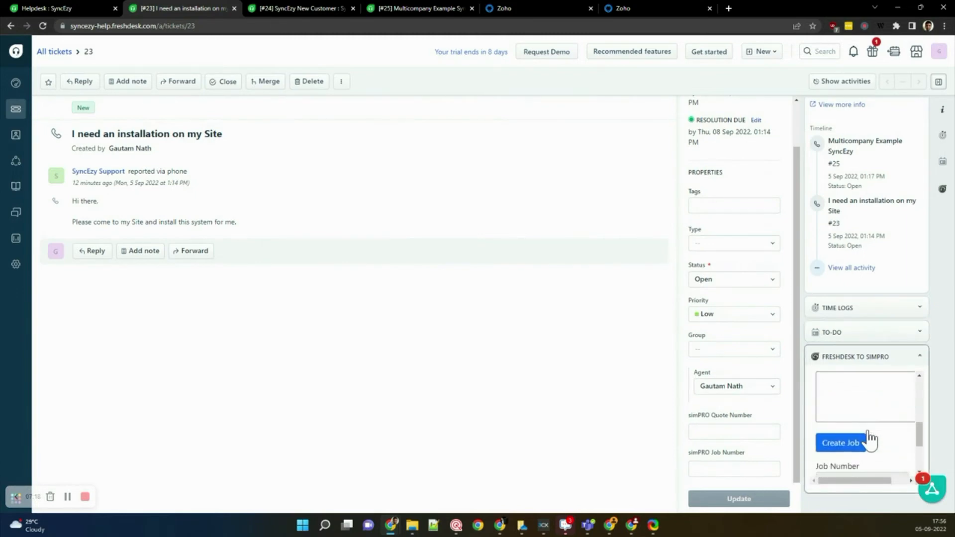
scroll(870, 437, "down", 2)
scroll(870, 439, "up", 1)
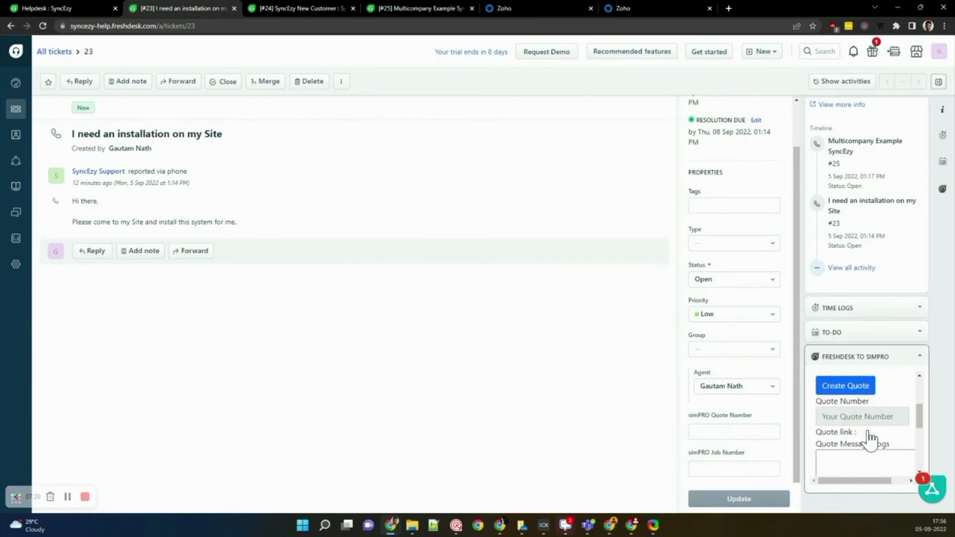
scroll(869, 440, "down", 3)
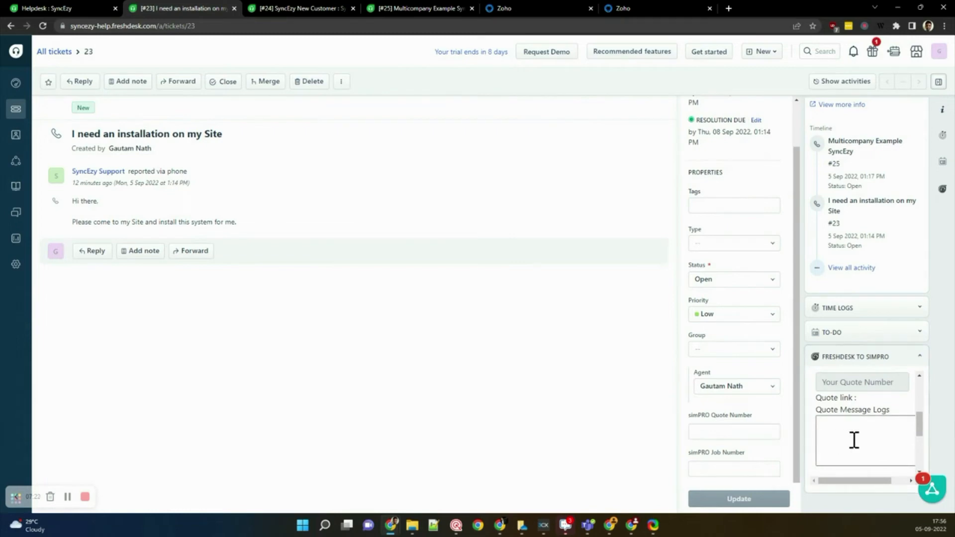
Set the ticket's simPRO Quote Number to 1612, update the ticket and check the linked quote's details
type("1612")
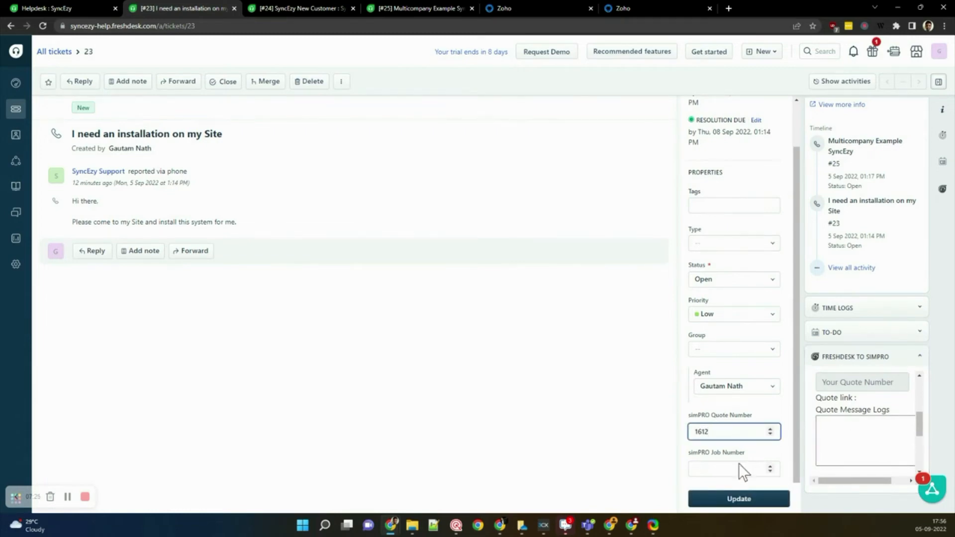
left_click(739, 499)
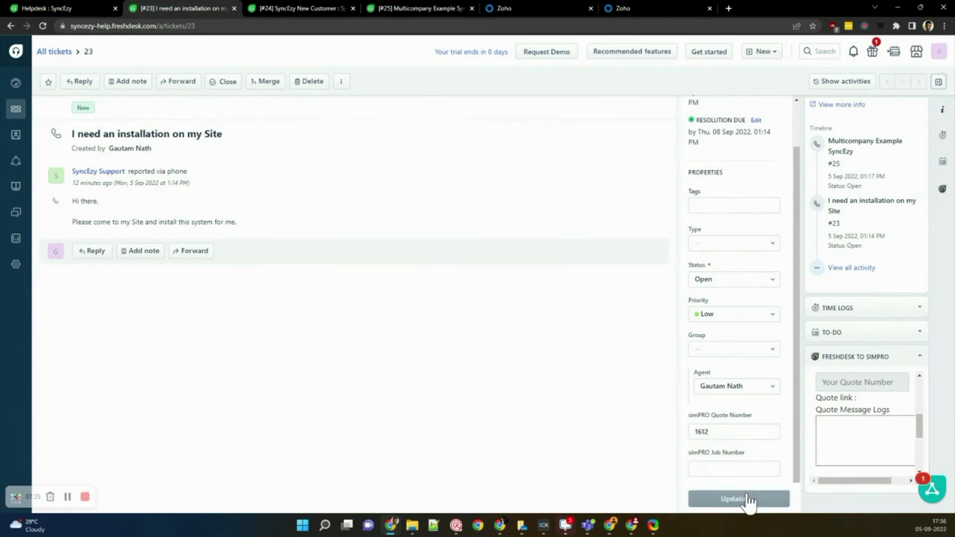
scroll(862, 437, "up", 5)
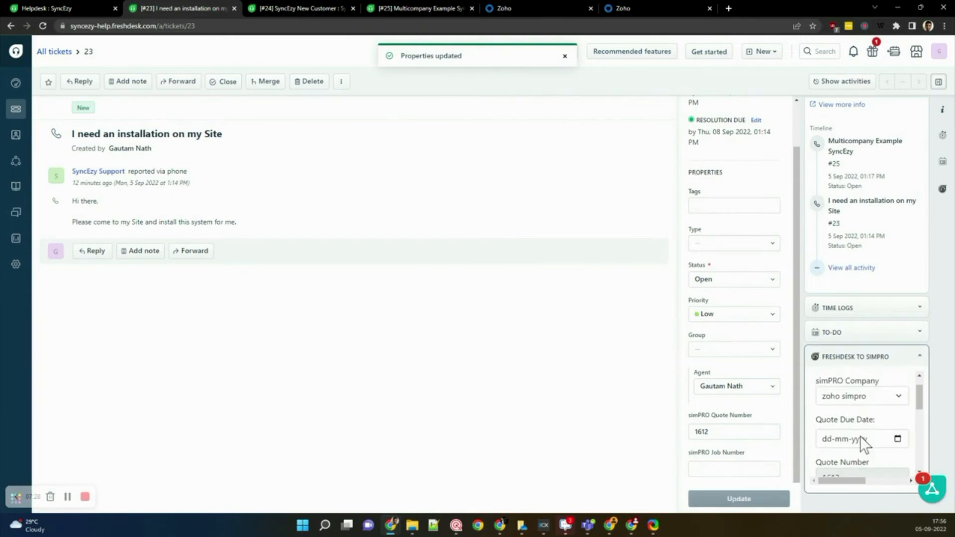
scroll(846, 414, "down", 2)
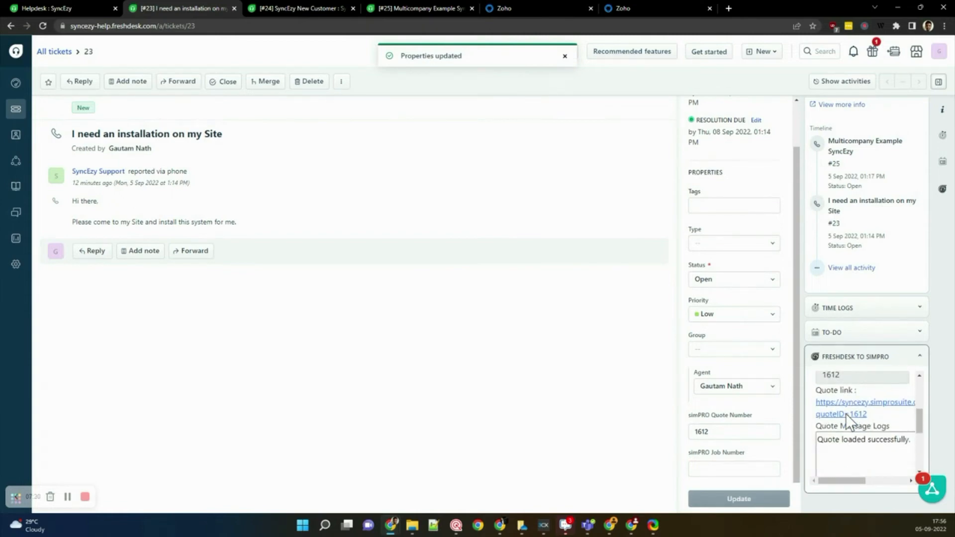
Change the simPRO Quote Number to 1612555, update the ticket and check the Quote Message Logs
left_click(734, 439)
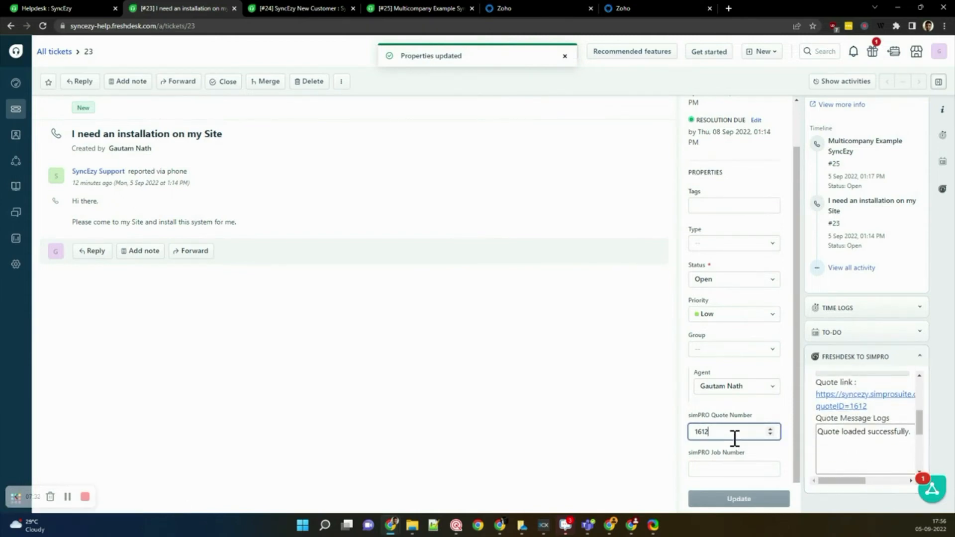
type("555")
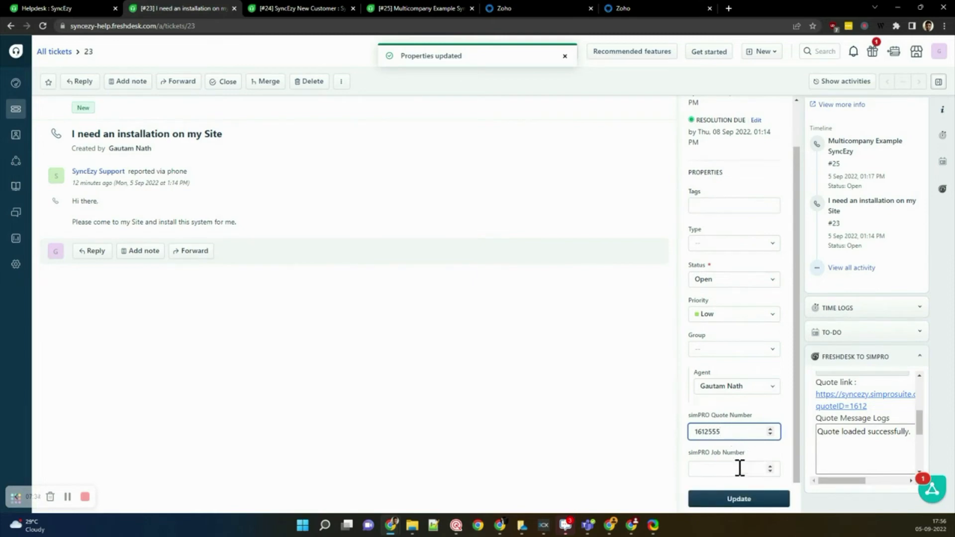
left_click(755, 505)
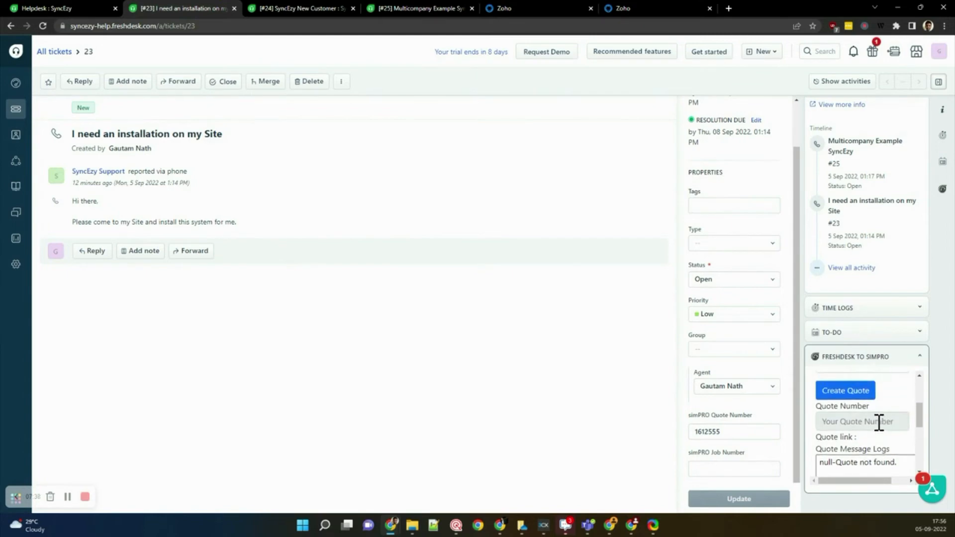
scroll(878, 424, "up", 1)
scroll(877, 423, "down", 3)
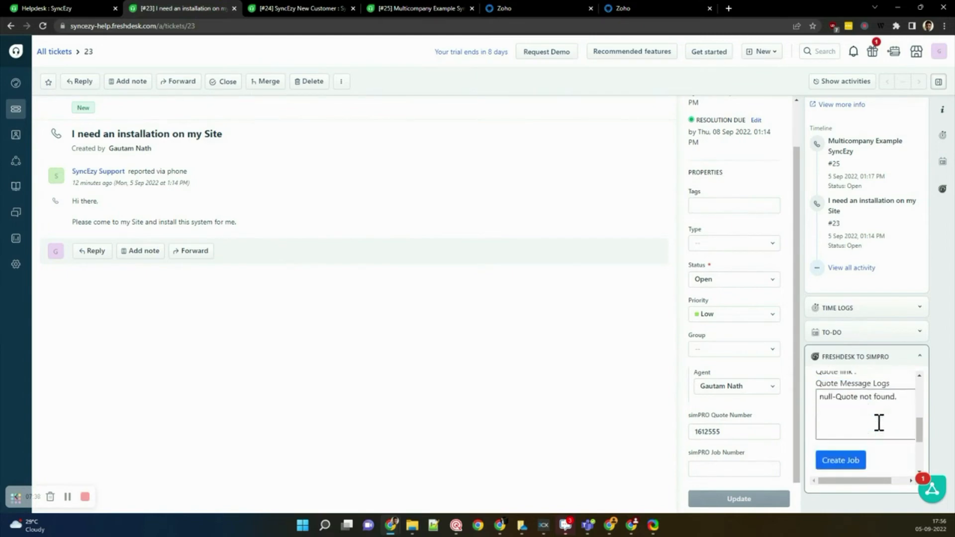
Remove the simPRO Quote Number from the ticket's properties and save the update
left_click(742, 436)
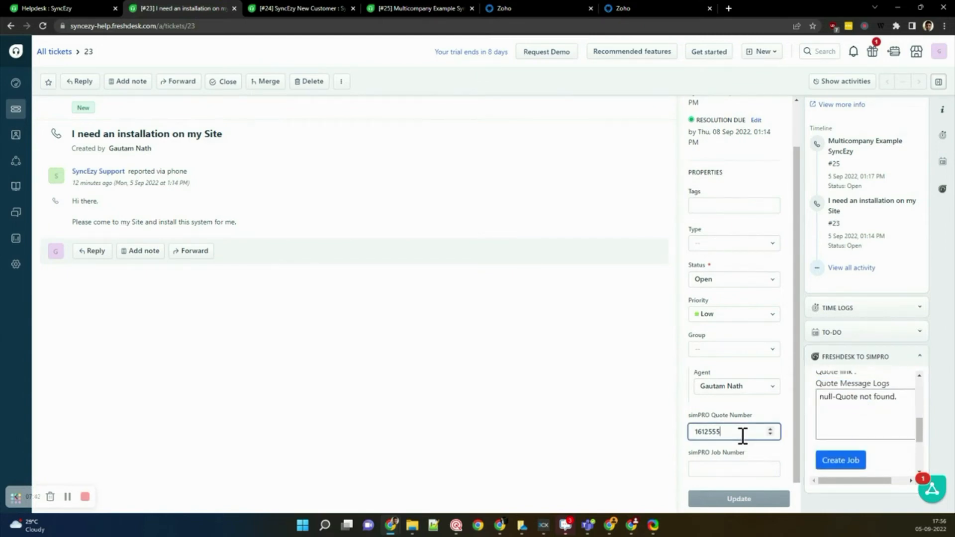
key("BackSpace")
key("BackSpace")
key("BackSpace")
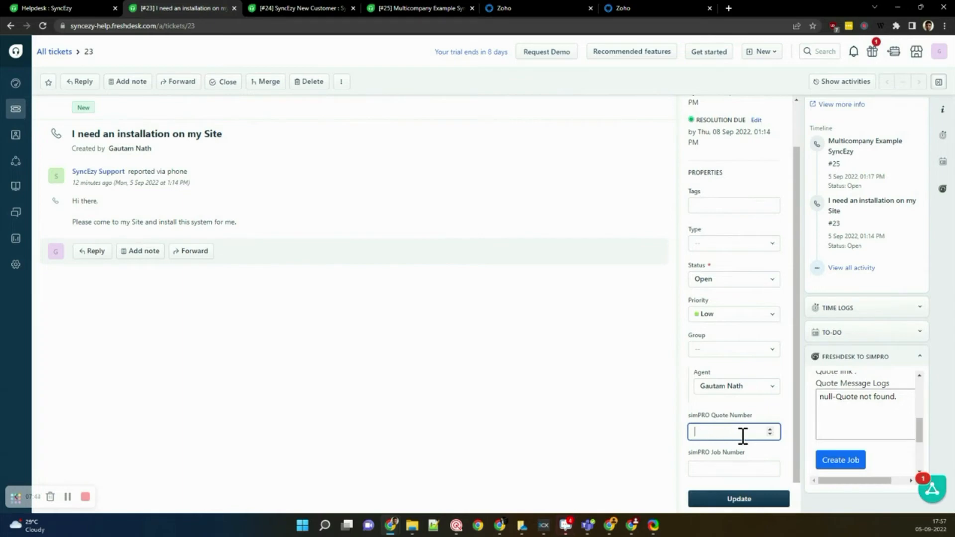
left_click(742, 500)
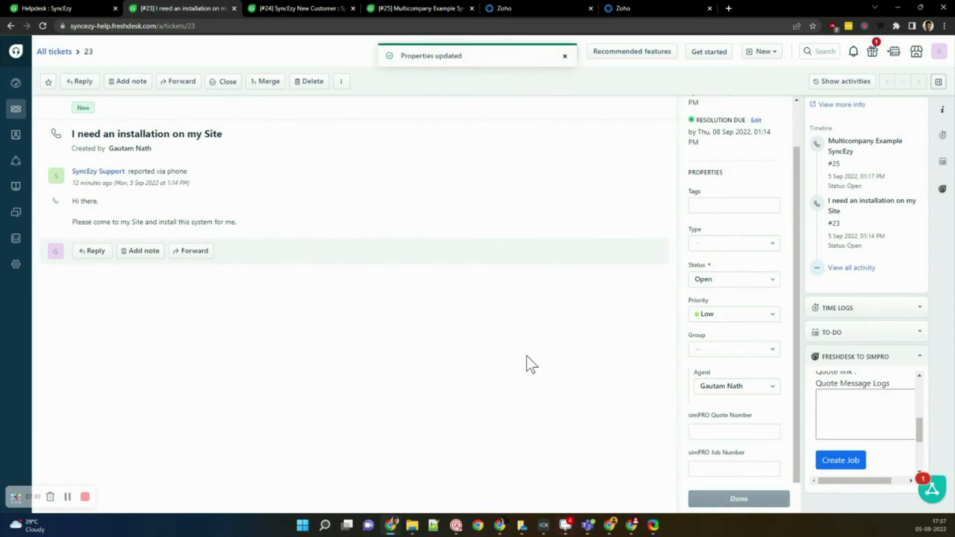
Reload ticket #23 and show the quote creation fields in the Freshdesk to simPRO section, with the contact details collapsed
left_click(43, 25)
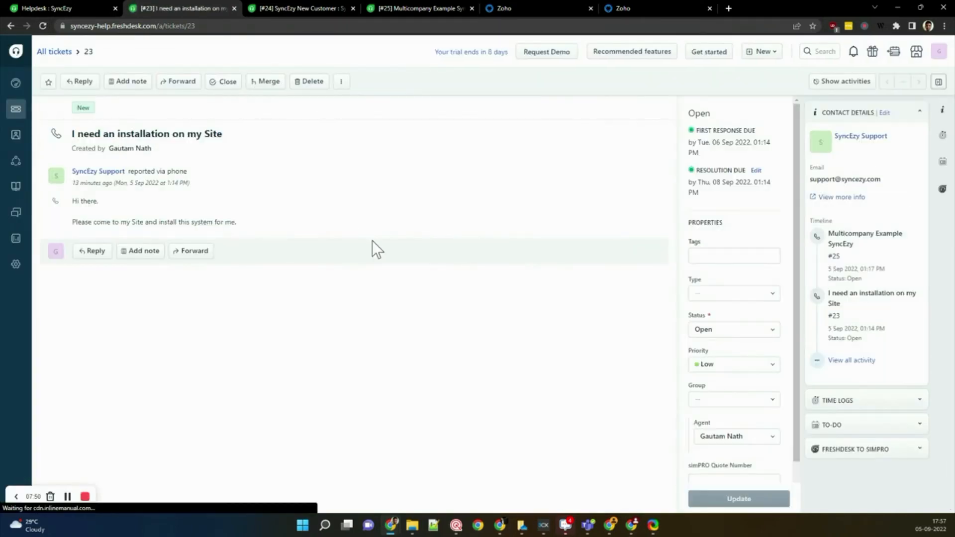
left_click(919, 450)
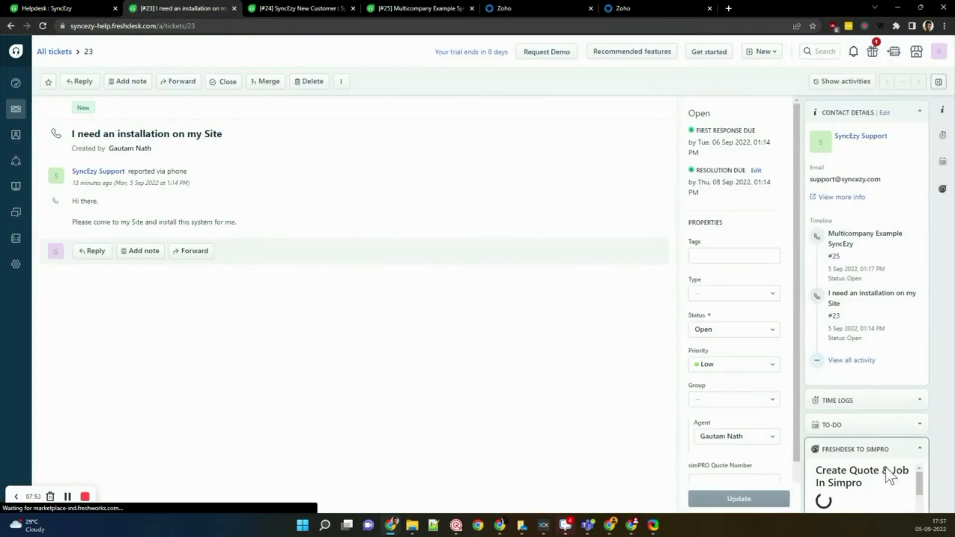
scroll(903, 351, "down", 2)
scroll(909, 269, "up", 2)
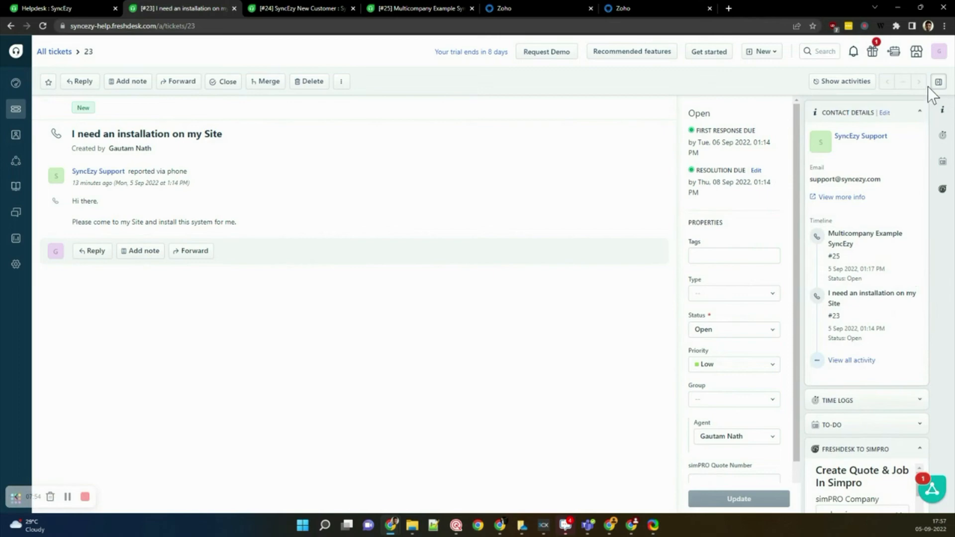
left_click(920, 112)
scroll(861, 258, "down", 5)
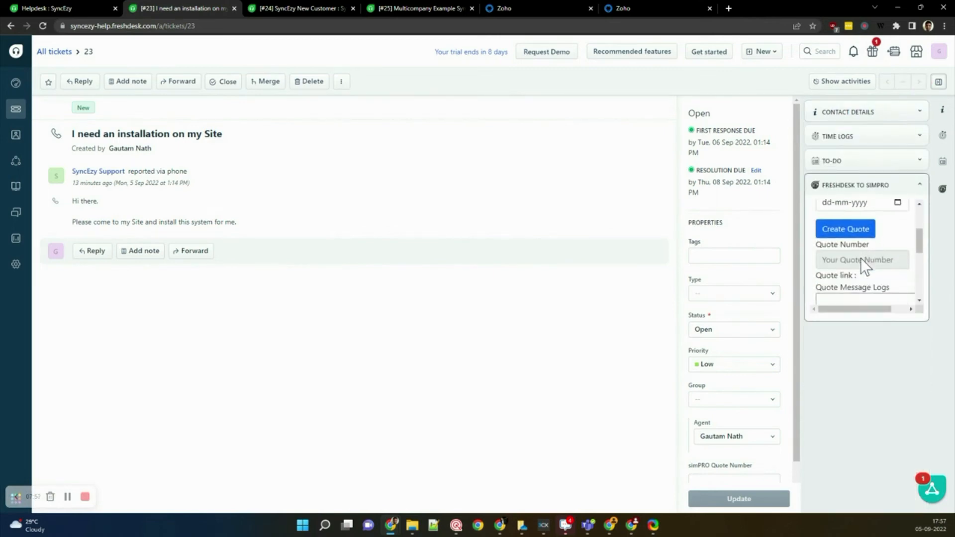
Create a simPRO job from ticket #23 and open the linked job in simPRO
left_click(851, 252)
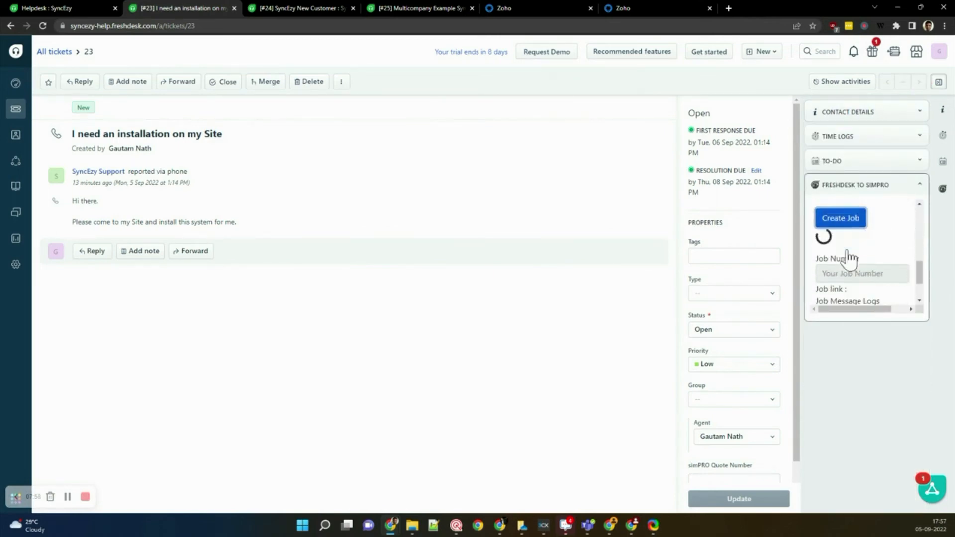
scroll(846, 260, "down", 2)
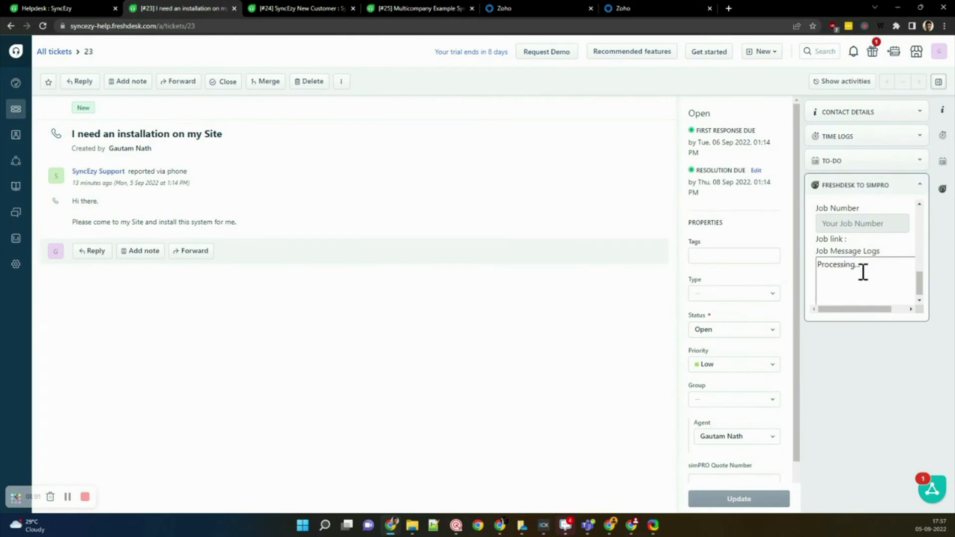
left_click(847, 262)
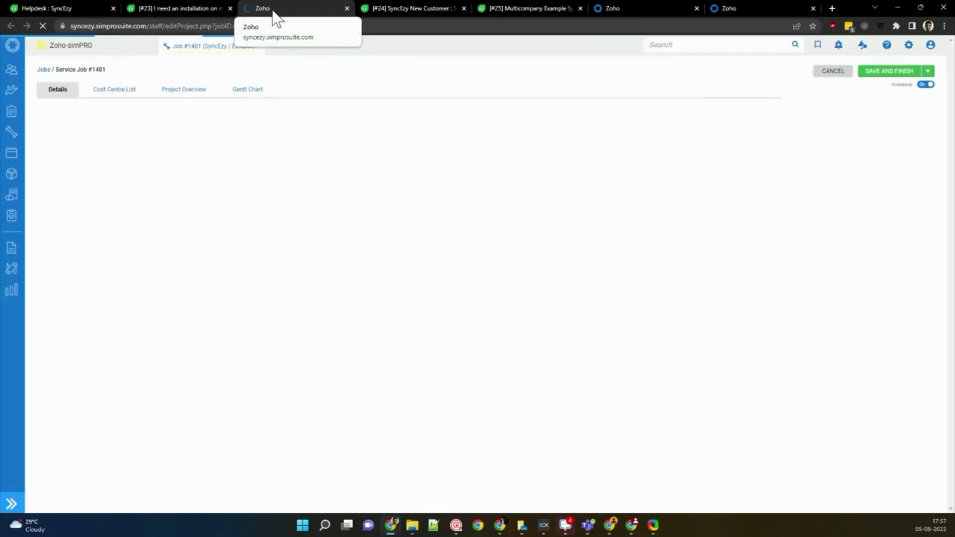
Check the new job's type, customer, site and Ticket Id setting, close it without saving and return to ticket #23's integration section
double_click(65, 69)
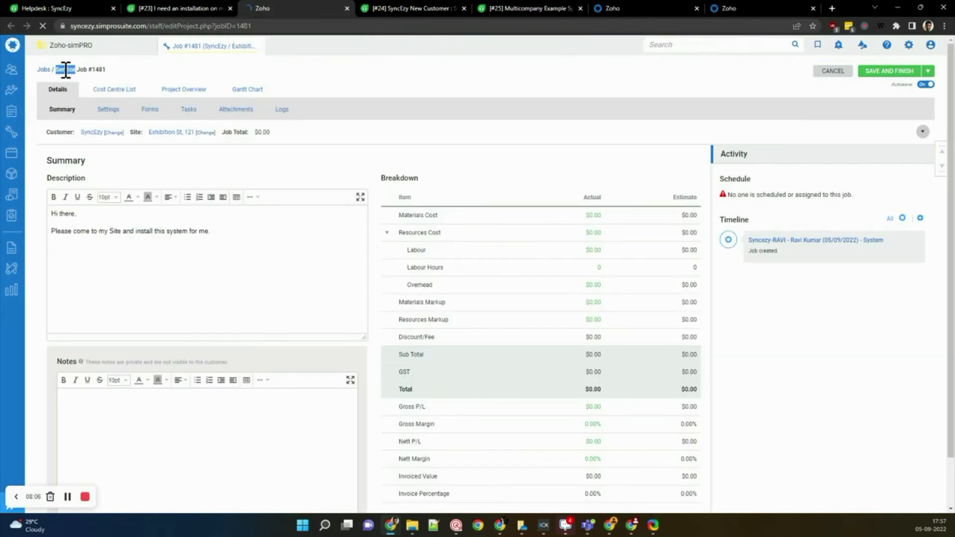
left_click(117, 75)
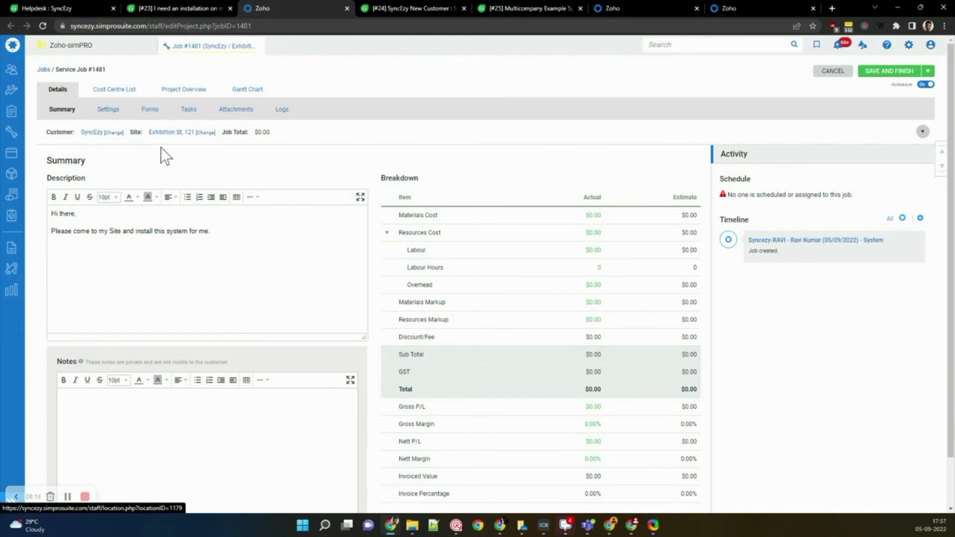
left_click(107, 110)
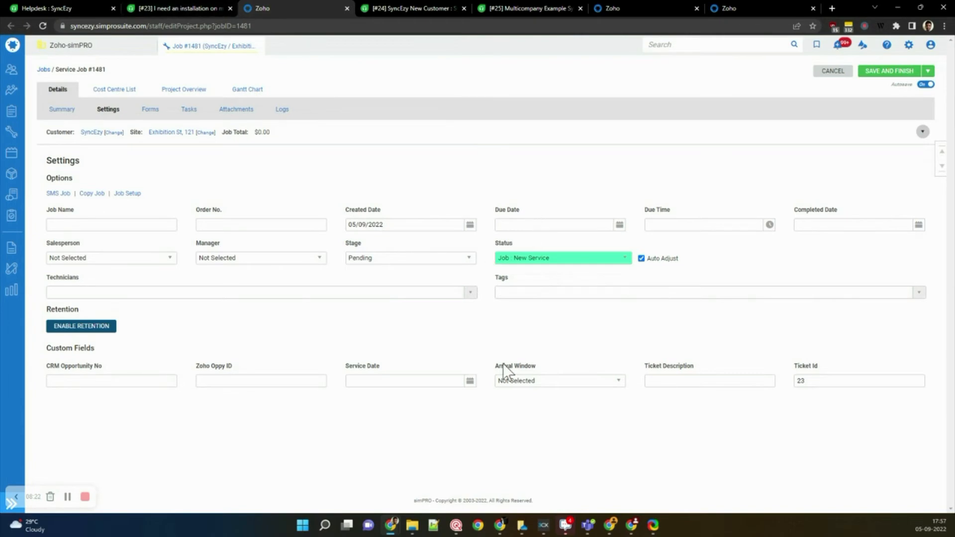
left_click(840, 73)
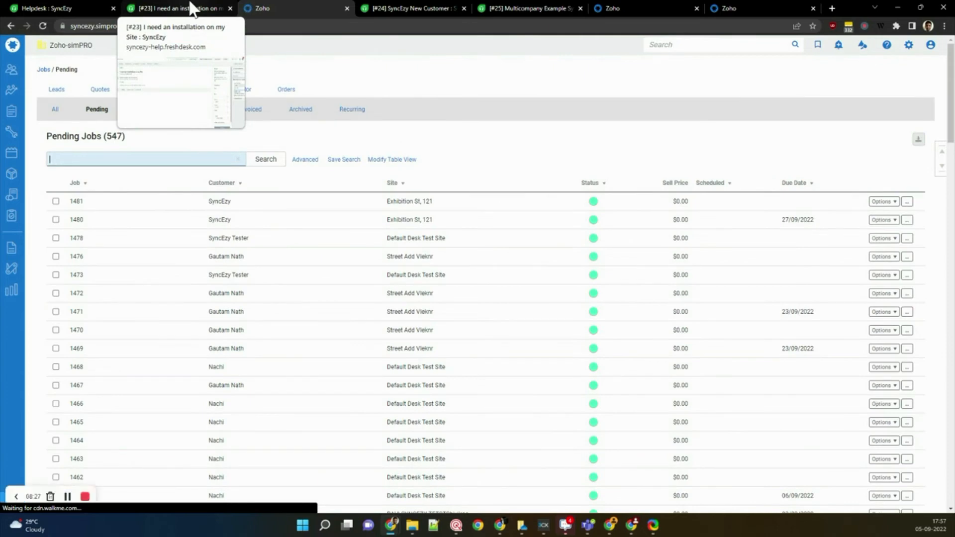
left_click(191, 8)
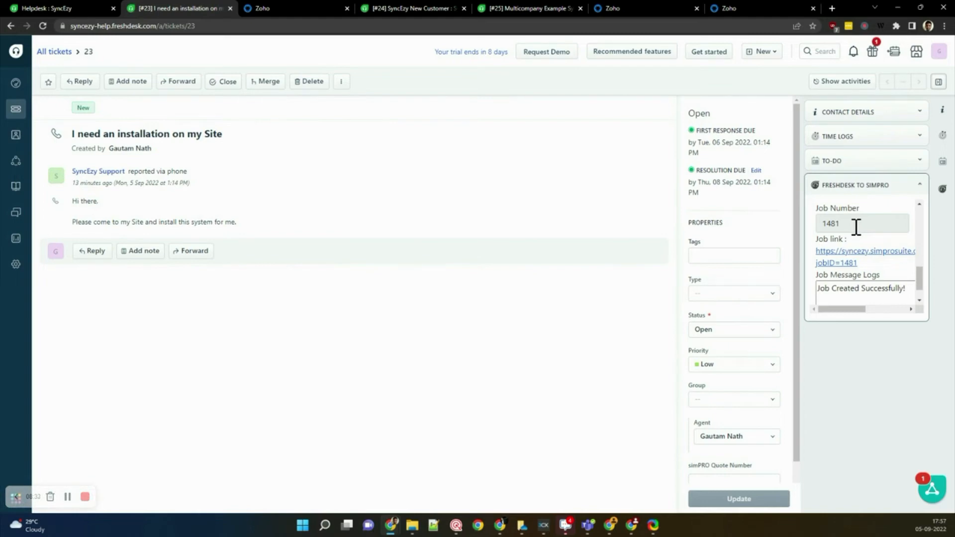
scroll(856, 227, "down", 1)
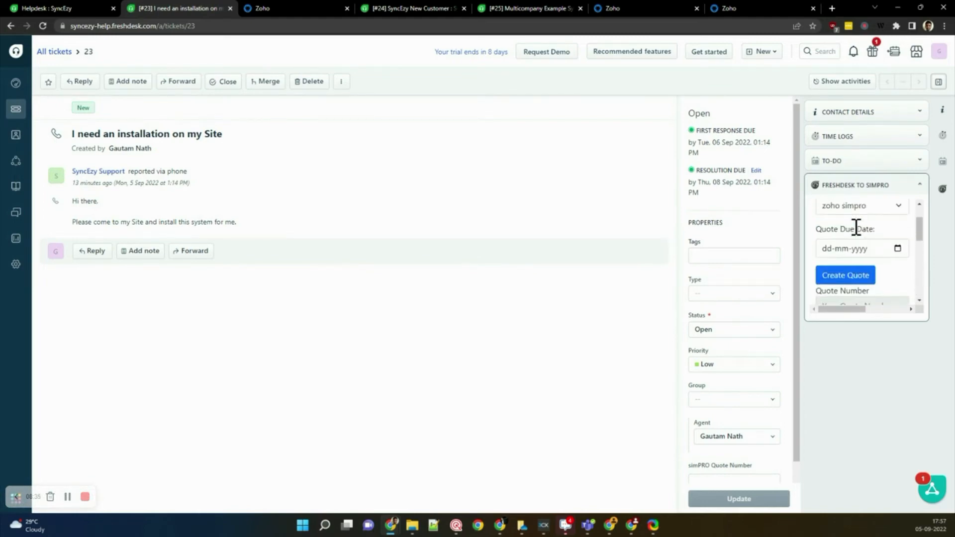
Search the simPRO customers for the e-mail address of ticket #24's contact
left_click(452, 8)
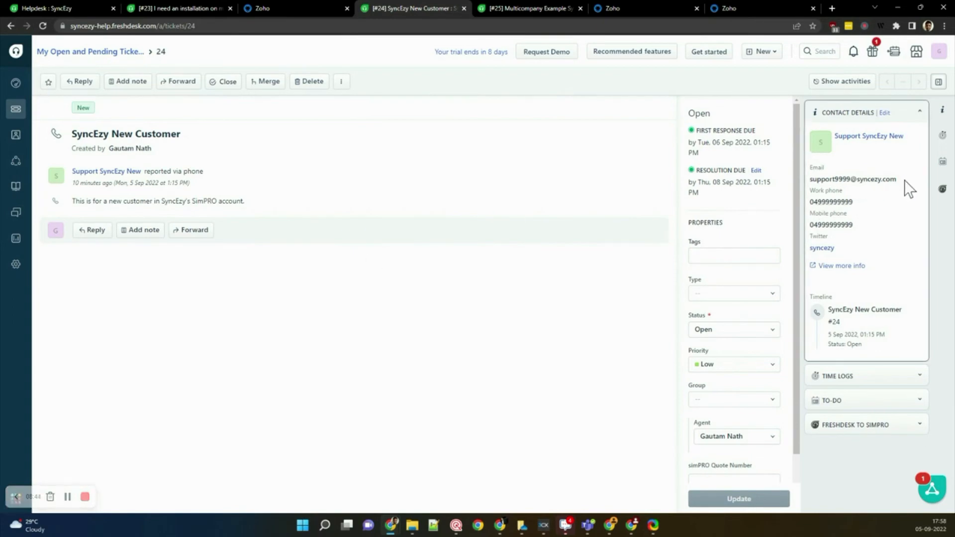
left_click(286, 8)
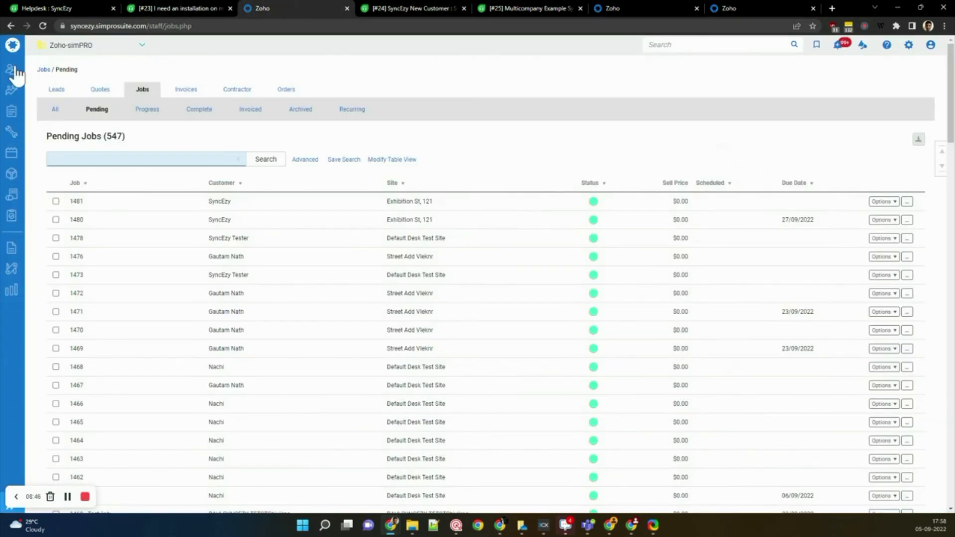
mouse_move(11, 70)
left_click(460, 8)
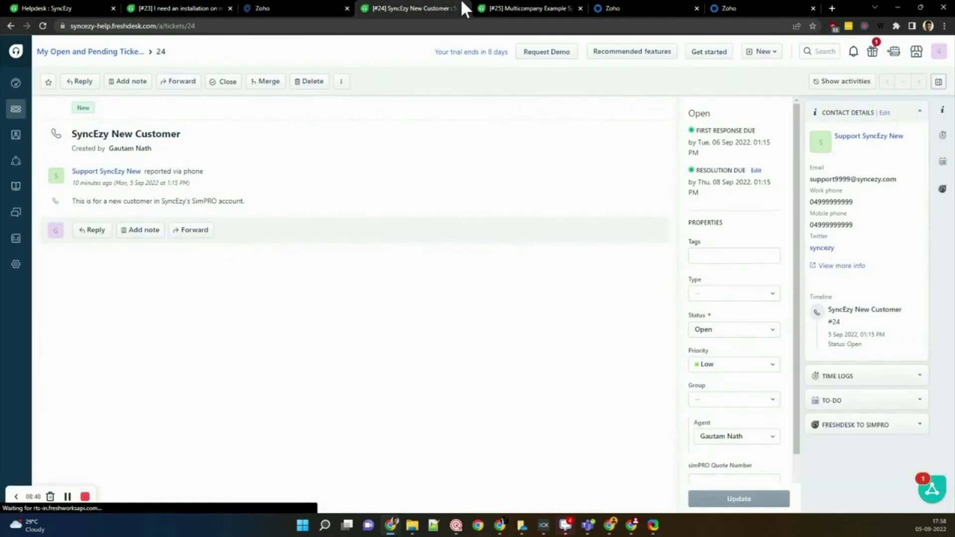
left_click_drag(897, 179, 818, 183)
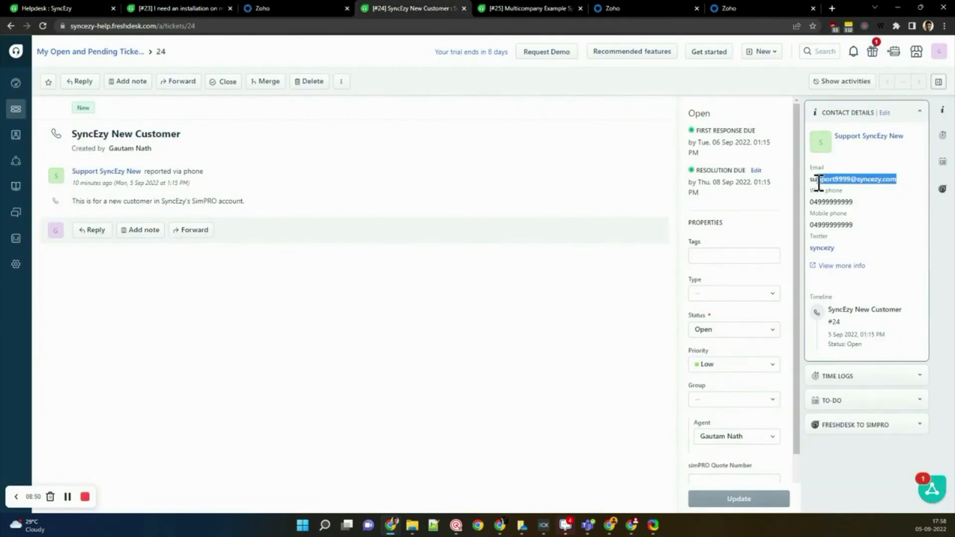
key("ctrl+c")
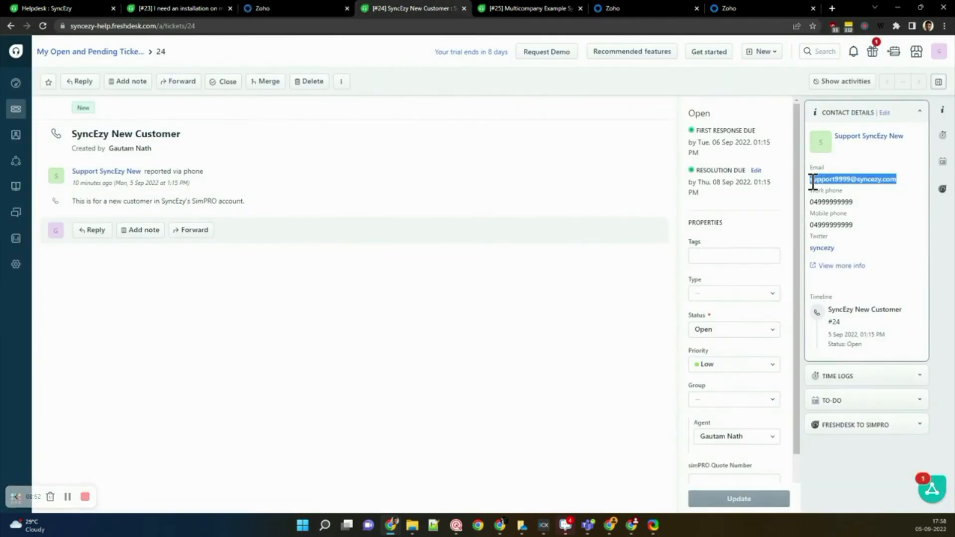
left_click(329, 8)
key("ctrl+v")
left_click(258, 154)
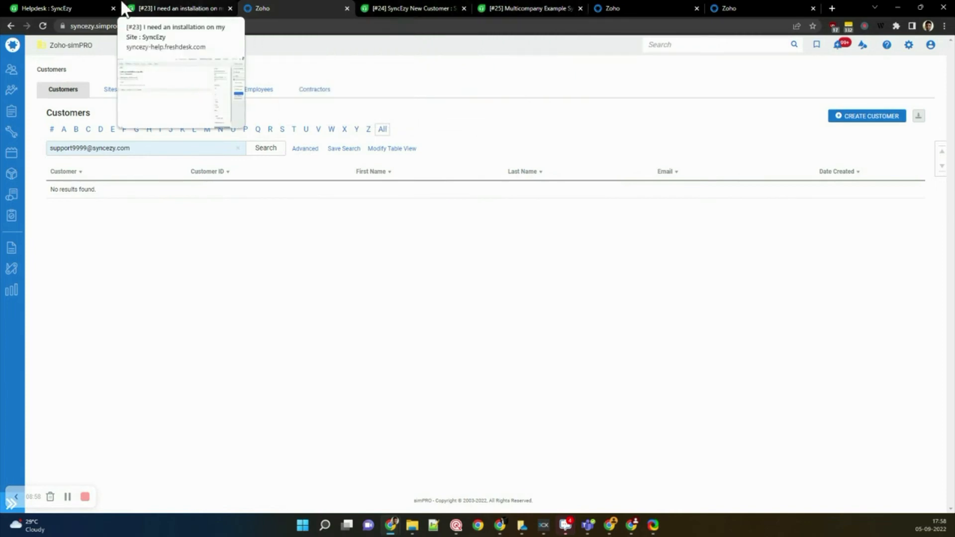
Review the Default Customer Type and Default Project Type in the Freshdesk to SimPRO app configuration
left_click(102, 8)
scroll(466, 300, "down", 1)
scroll(466, 300, "down", 2)
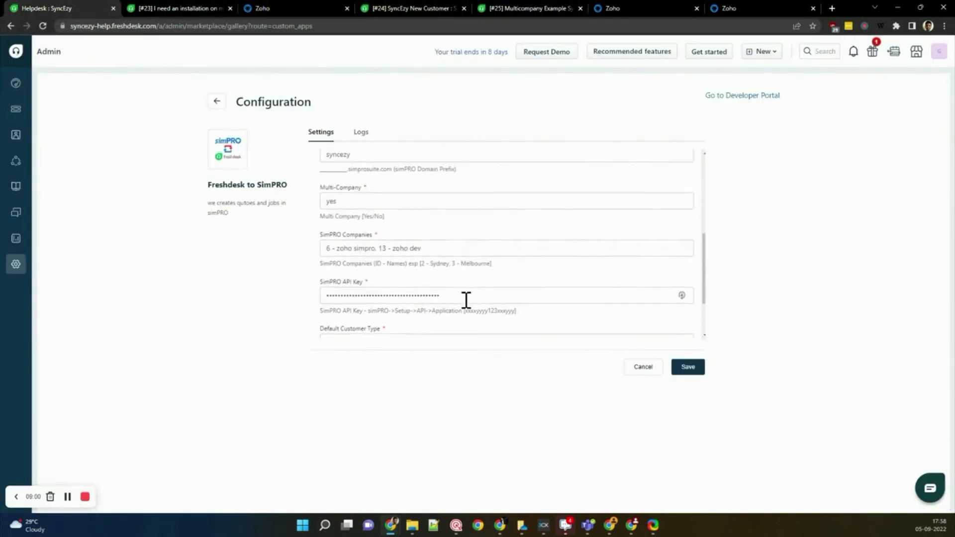
left_click(379, 316)
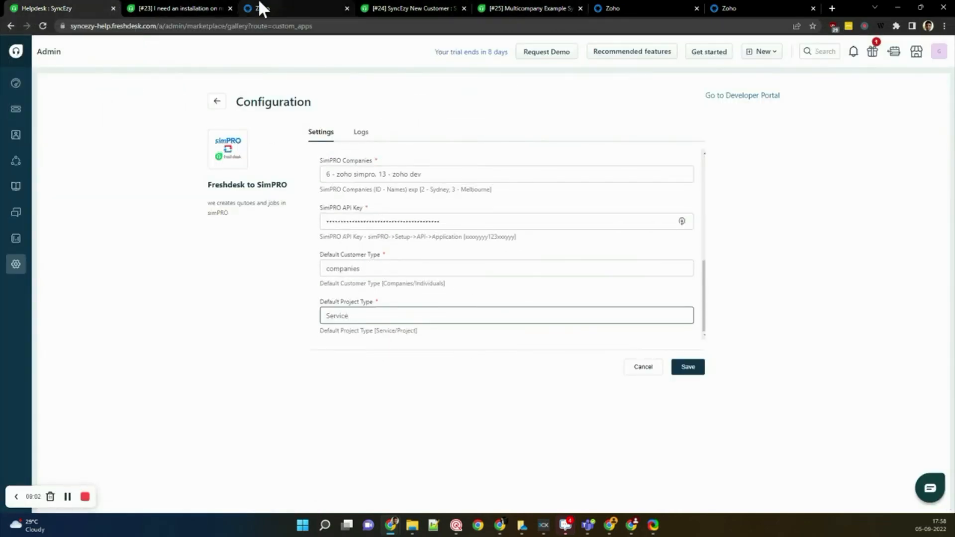
Create a simPRO quote from ticket #24 with a due date of 21-09-2022 and check its quote details
left_click(402, 9)
scroll(861, 402, "down", 2)
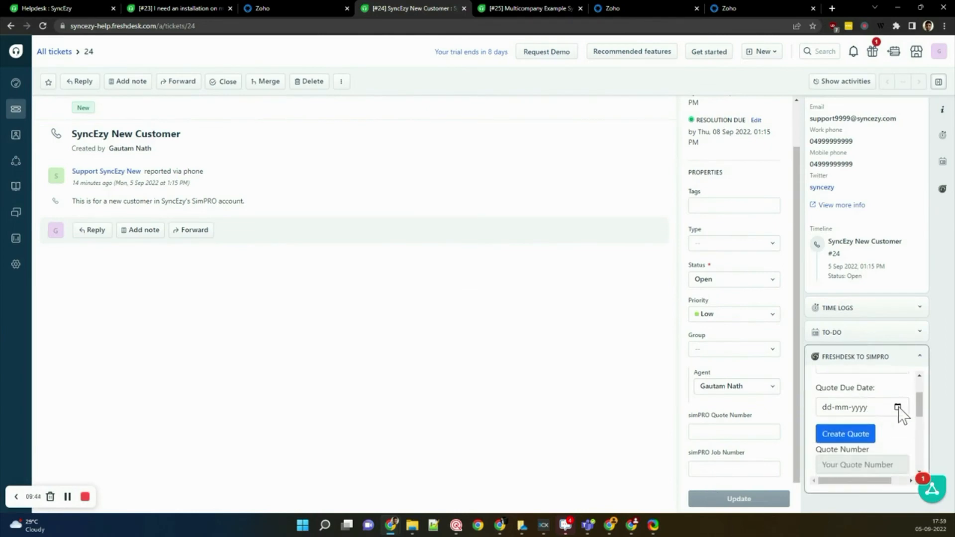
left_click(897, 407)
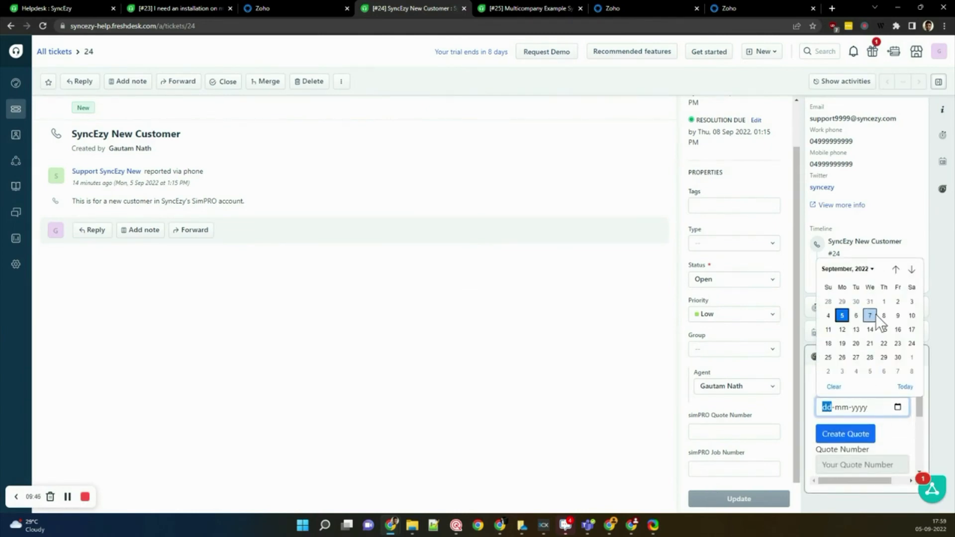
left_click(870, 343)
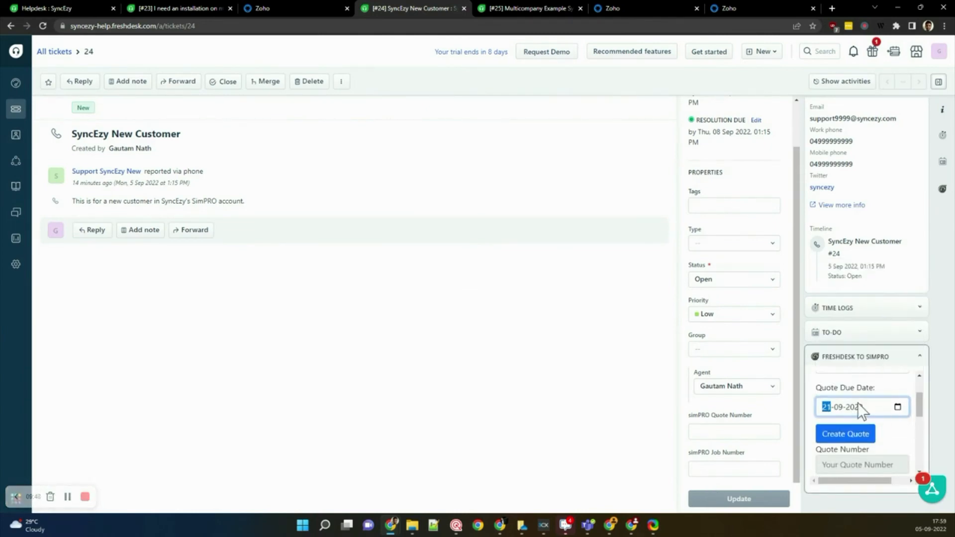
left_click(860, 409)
scroll(860, 403, "down", 1)
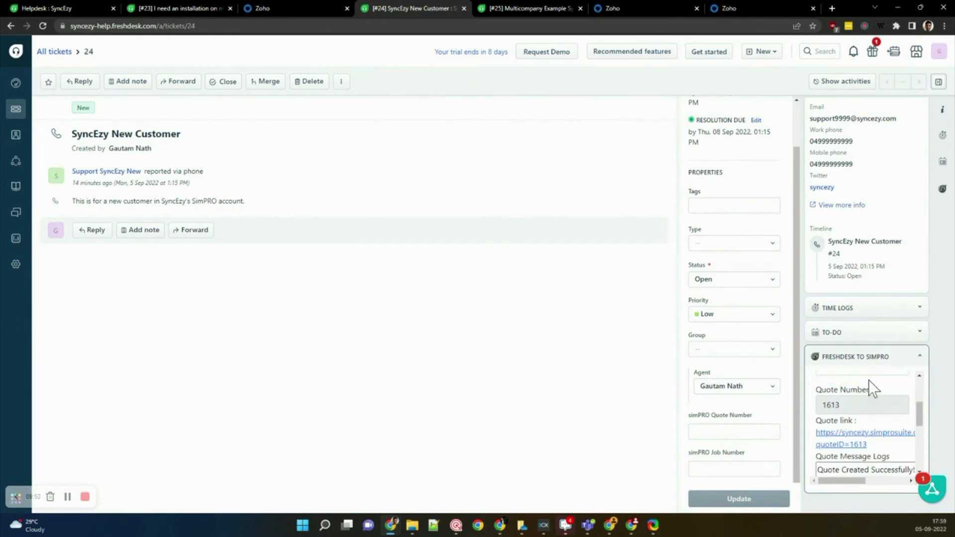
scroll(861, 407, "down", 1)
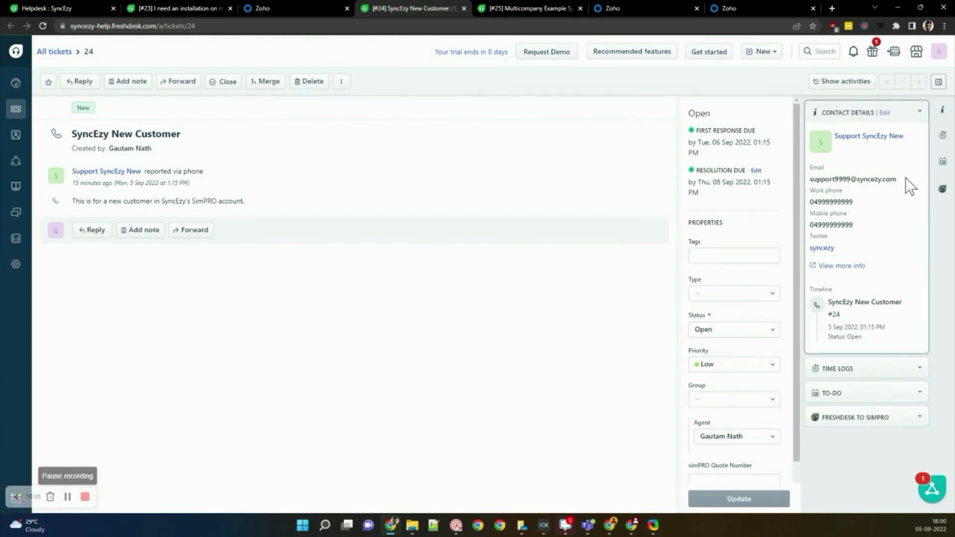
Compare ticket #24's contact e-mail with the simPRO customer search and return to the ticket
left_click_drag(906, 178, 815, 182)
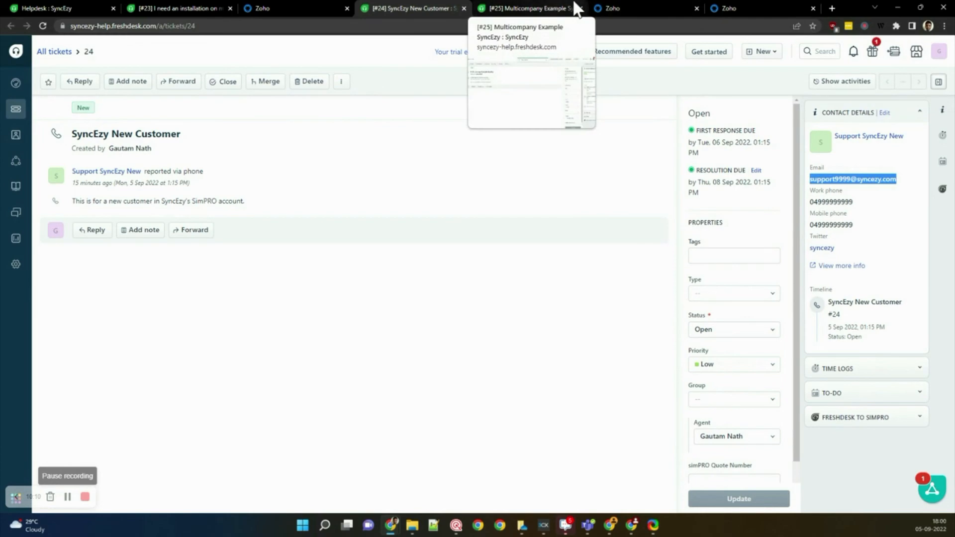
left_click(303, 8)
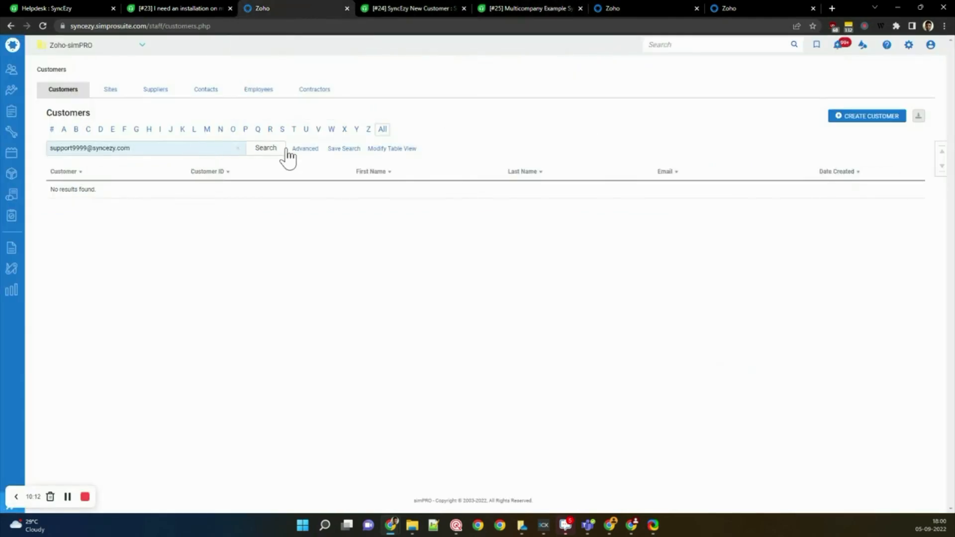
left_click(450, 8)
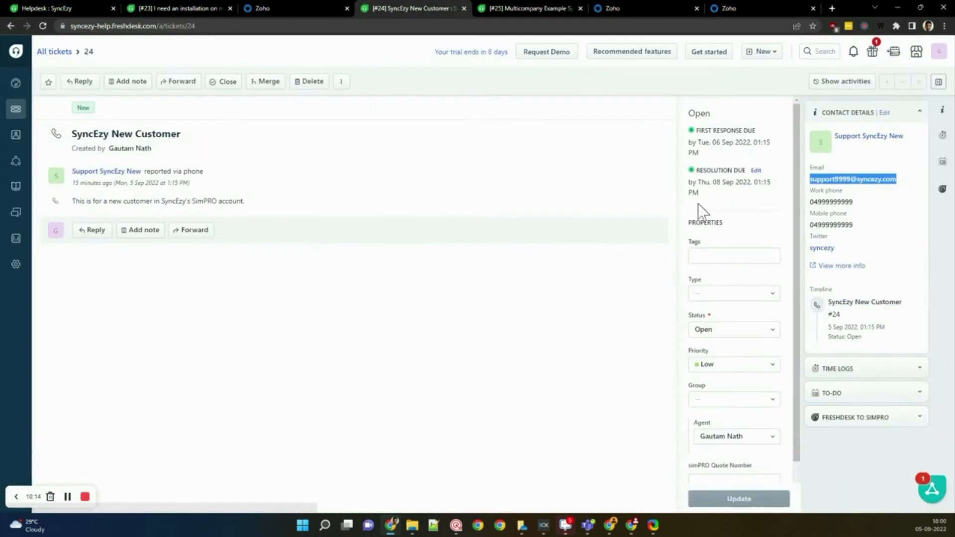
Create a simPRO quote for ticket #24 in the zoho simpro company with a due date of 22-09-2022
left_click(920, 111)
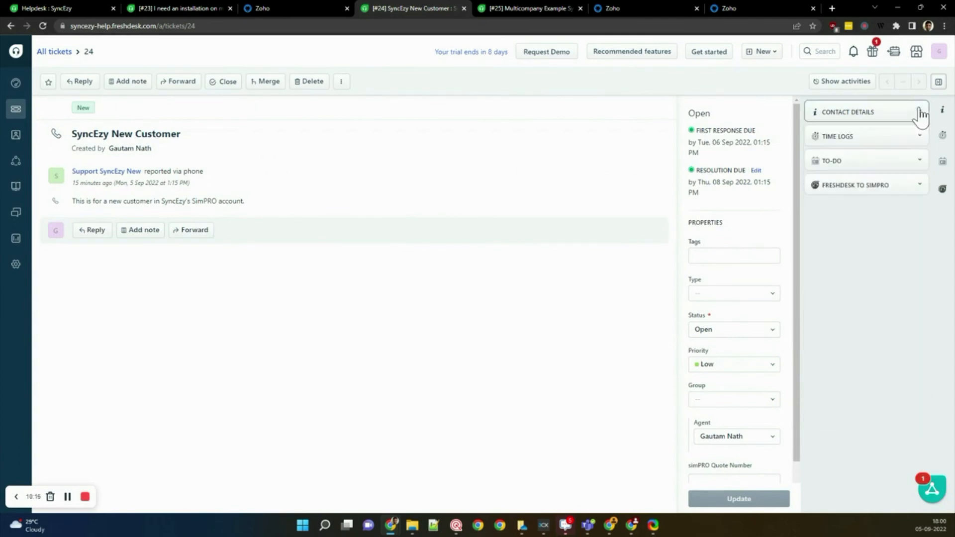
left_click(916, 191)
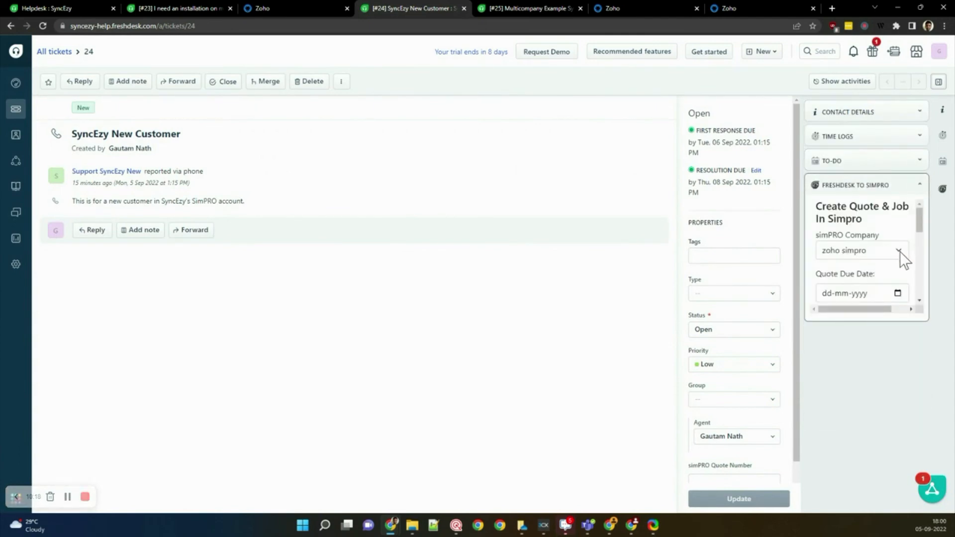
scroll(899, 252, "down", 1)
left_click(897, 258)
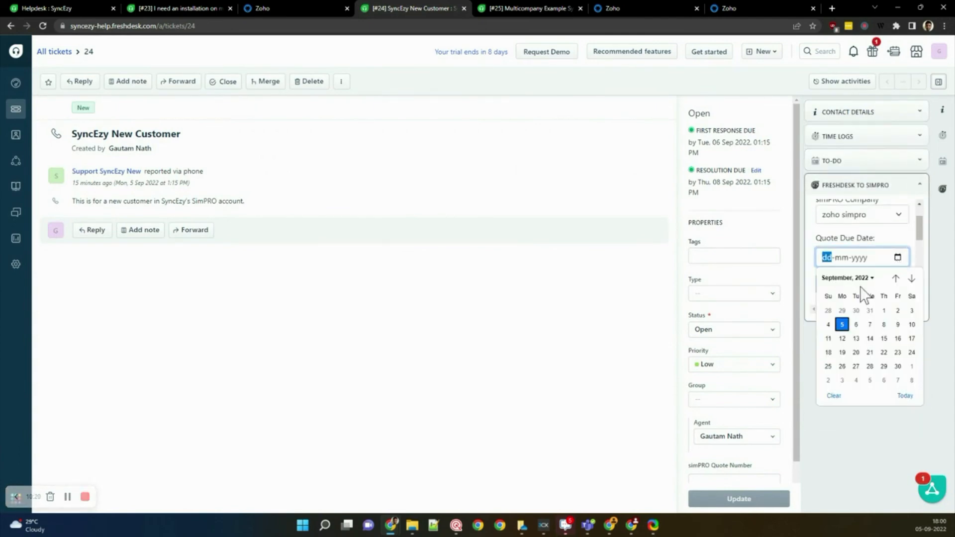
left_click(885, 351)
scroll(886, 262, "down", 1)
scroll(885, 231, "down", 1)
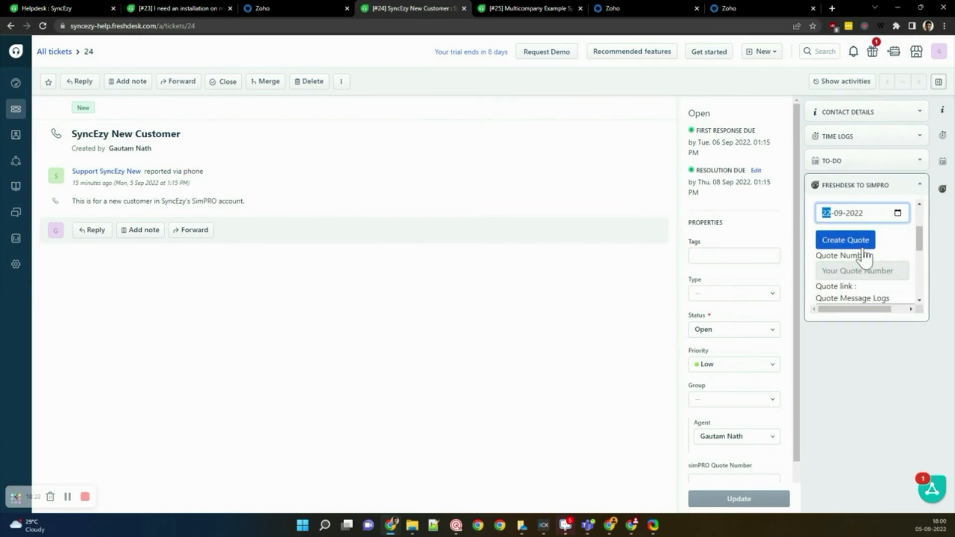
scroll(864, 252, "down", 1)
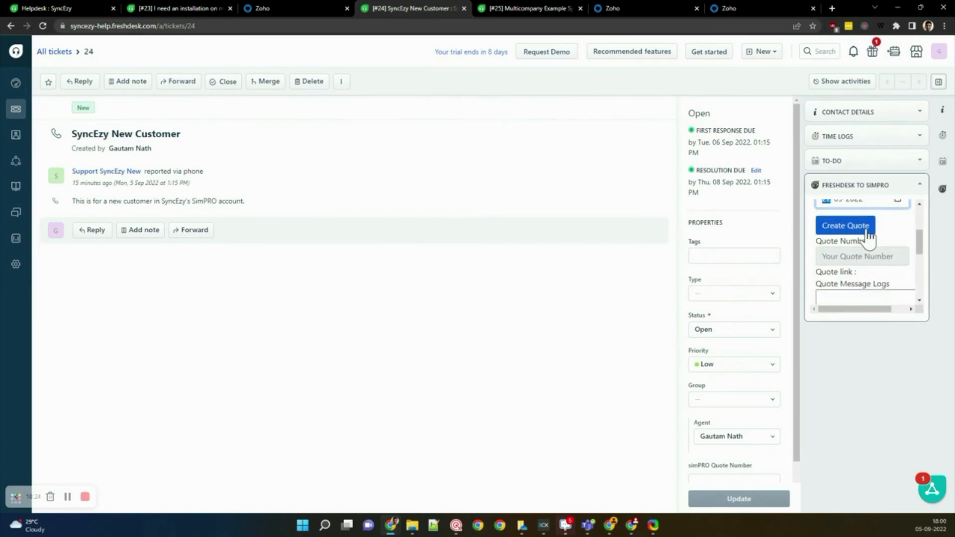
left_click(868, 234)
scroll(852, 268, "down", 1)
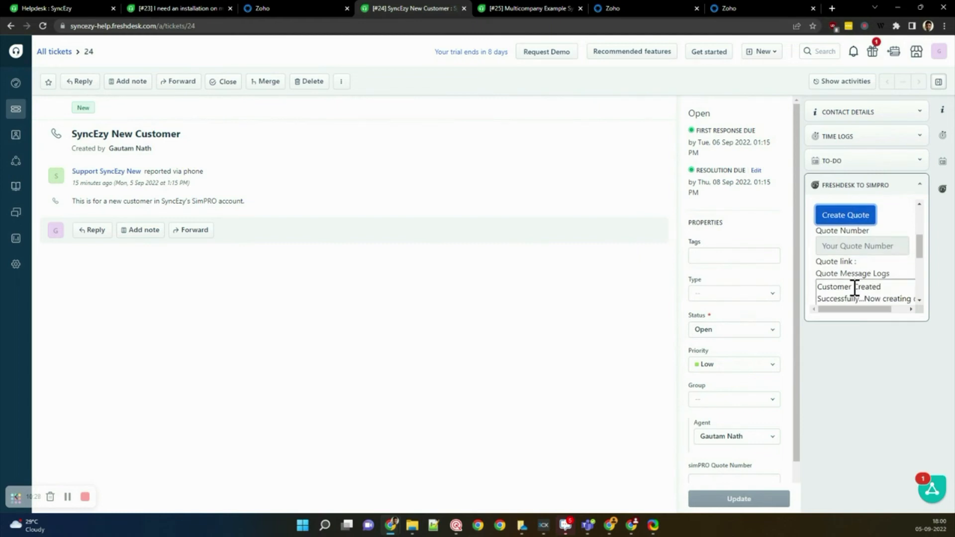
scroll(854, 287, "down", 1)
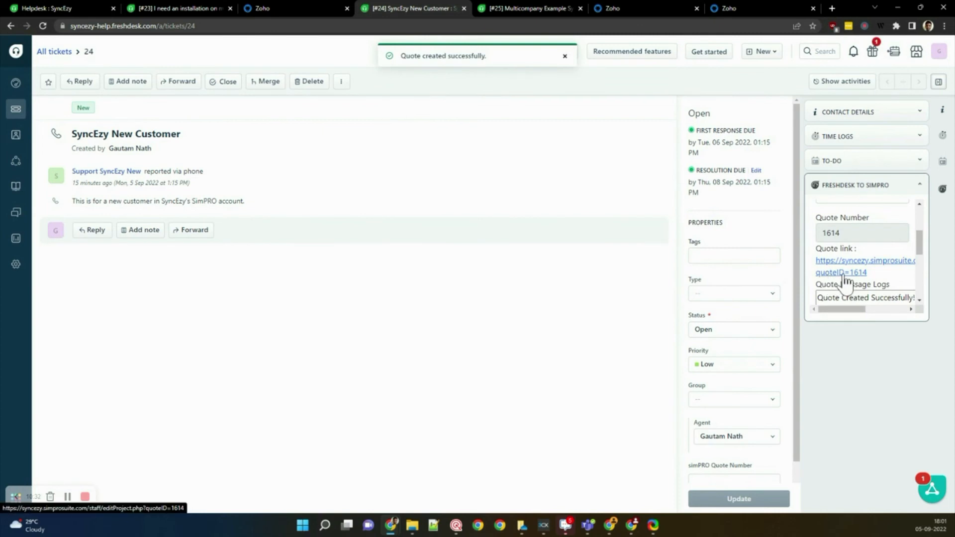
Open the newly created quote and its customer record in simPRO, and compare the customer type with the app configuration's default
left_click(844, 272)
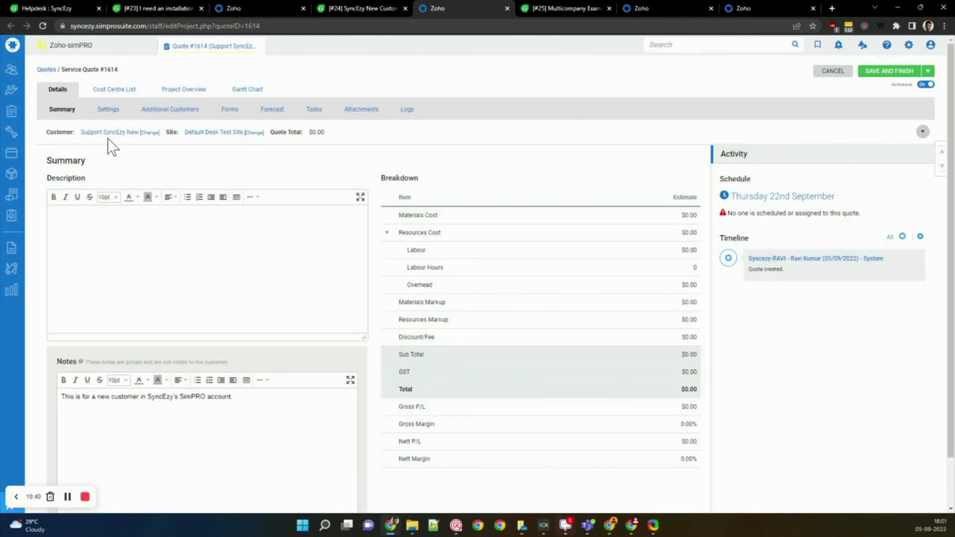
left_click(124, 134)
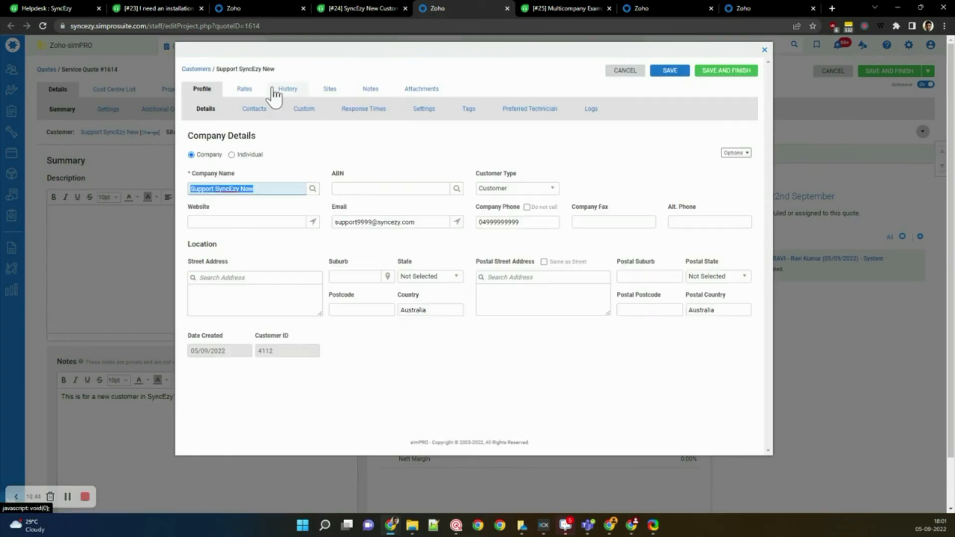
left_click(50, 8)
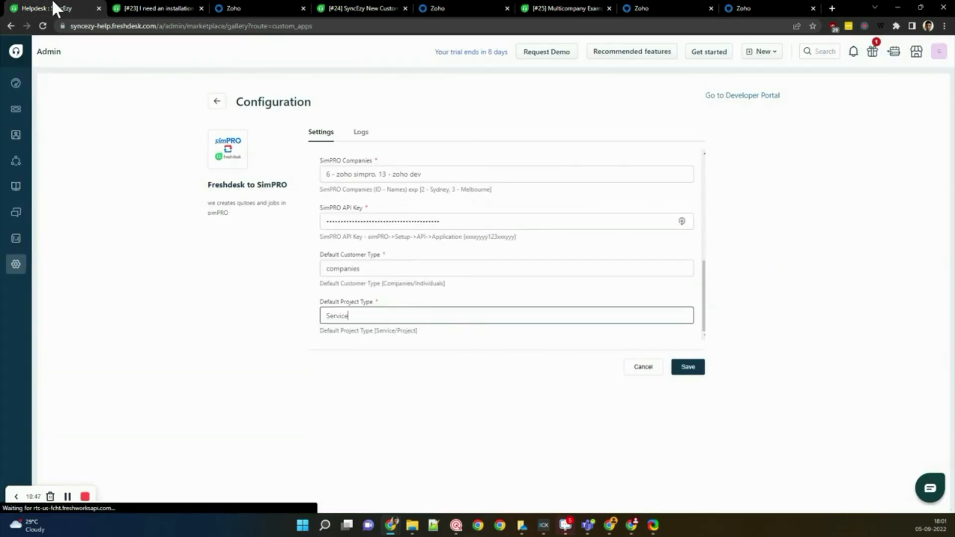
Return to the new customer's record in simPRO, check the sites associated with it, and close the record
left_click(520, 8)
left_click(488, 8)
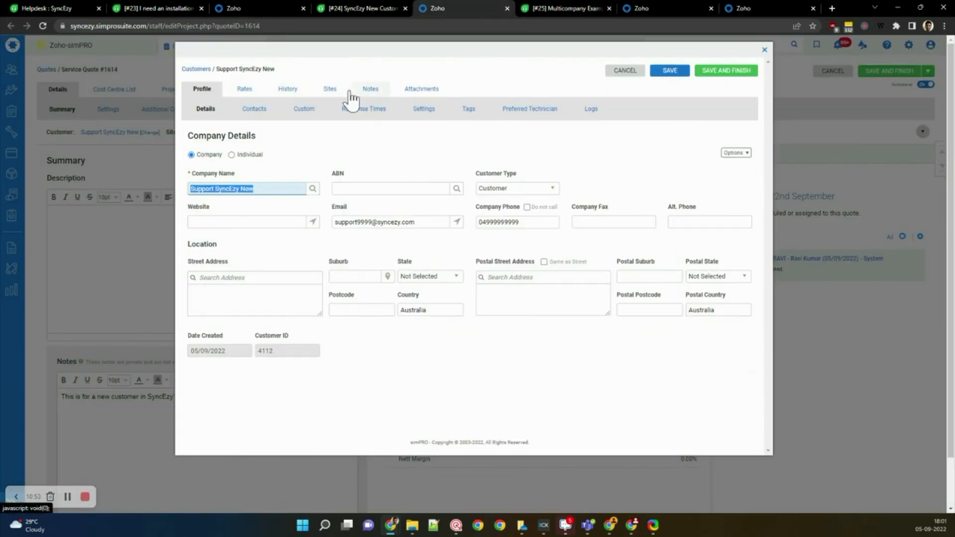
left_click(330, 90)
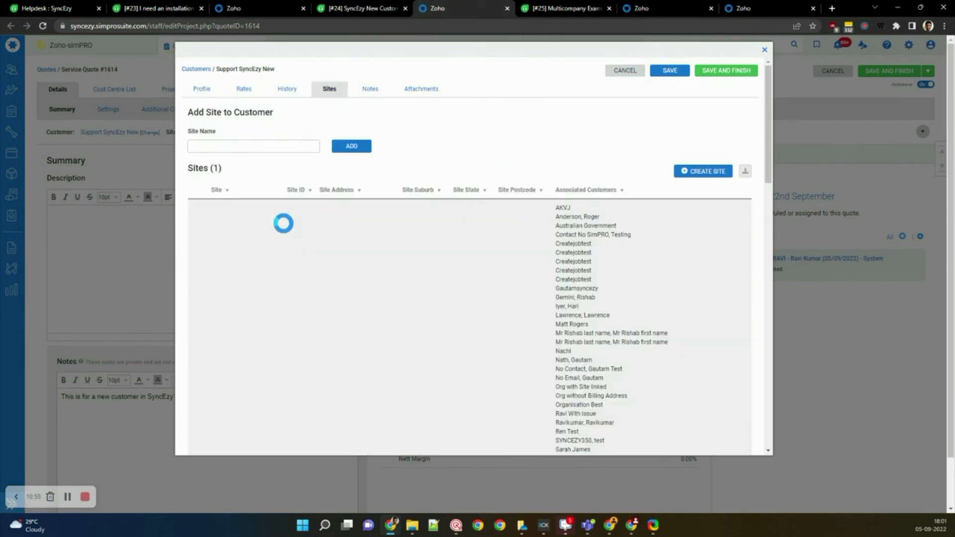
scroll(283, 223, "down", 10)
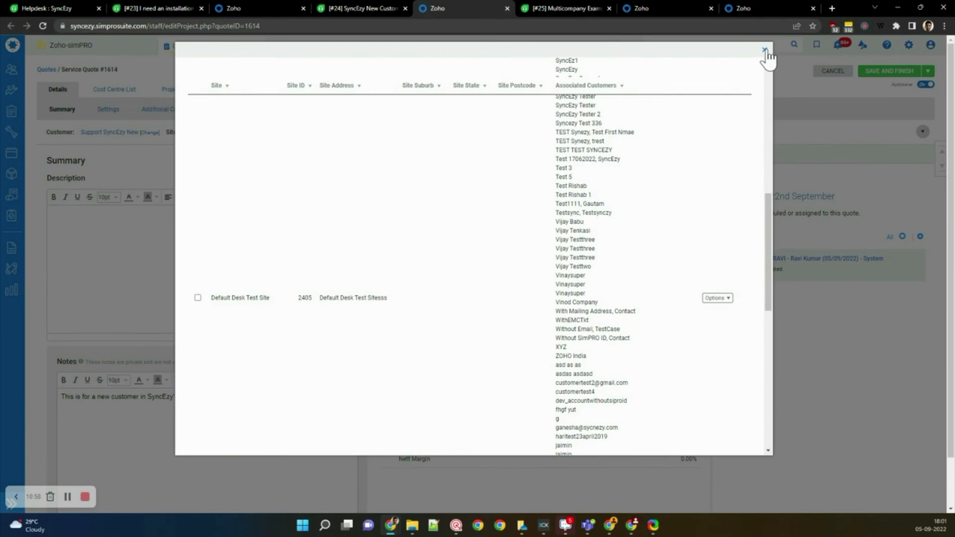
left_click(764, 51)
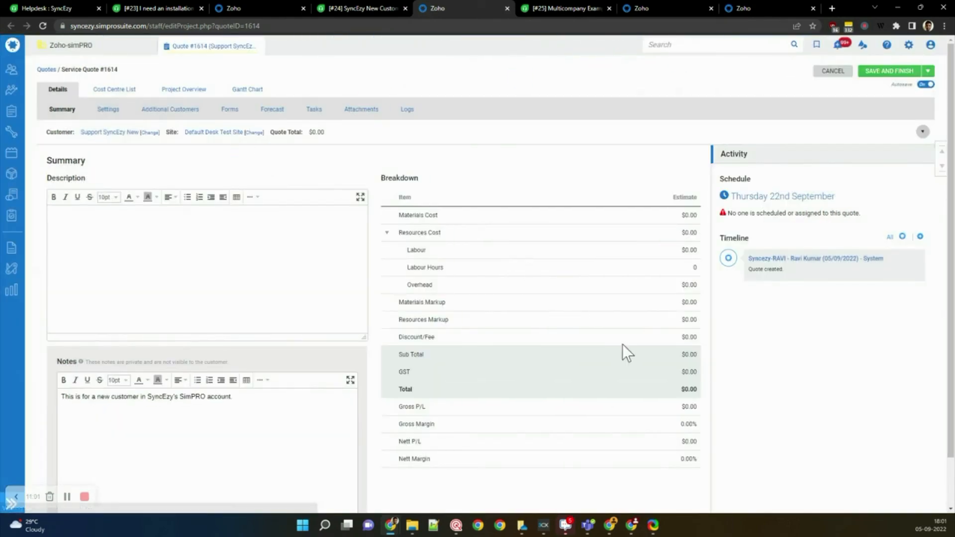
Review the new quote's settings and summary, check ticket #24's contact details, and close the quote's browser tab
left_click(102, 110)
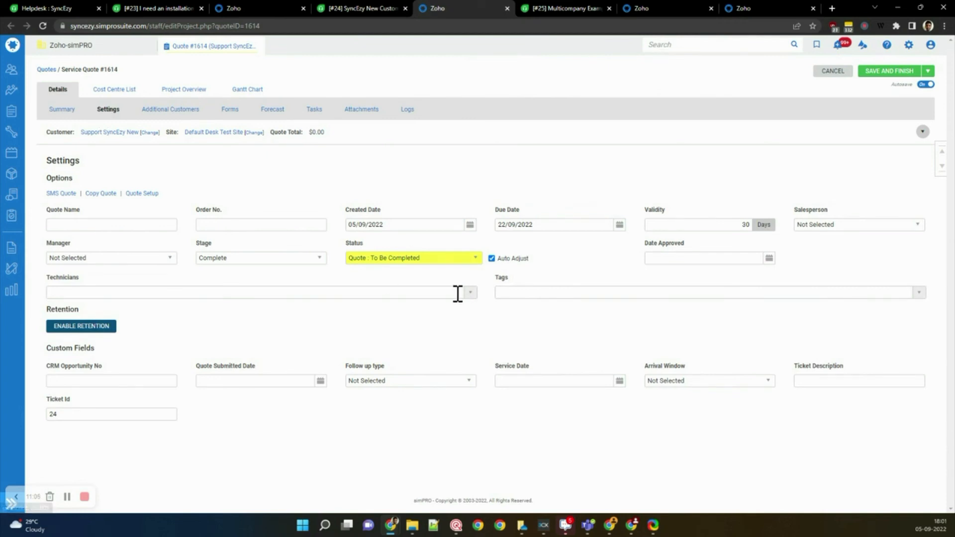
left_click(61, 110)
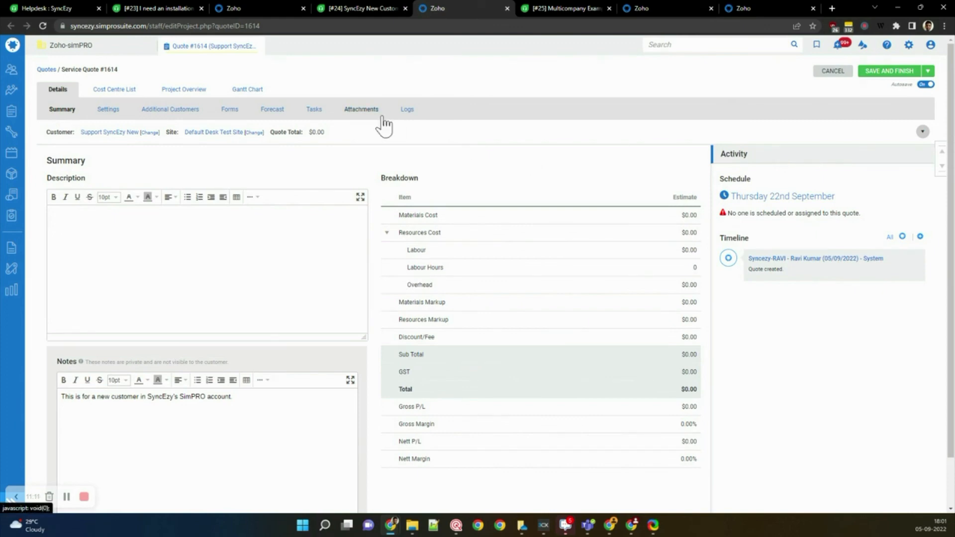
left_click(388, 8)
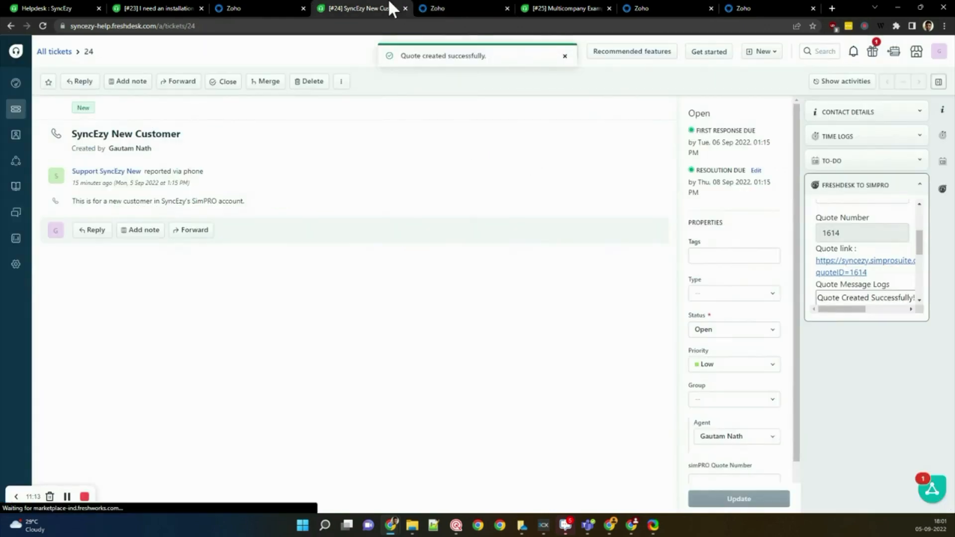
left_click(883, 113)
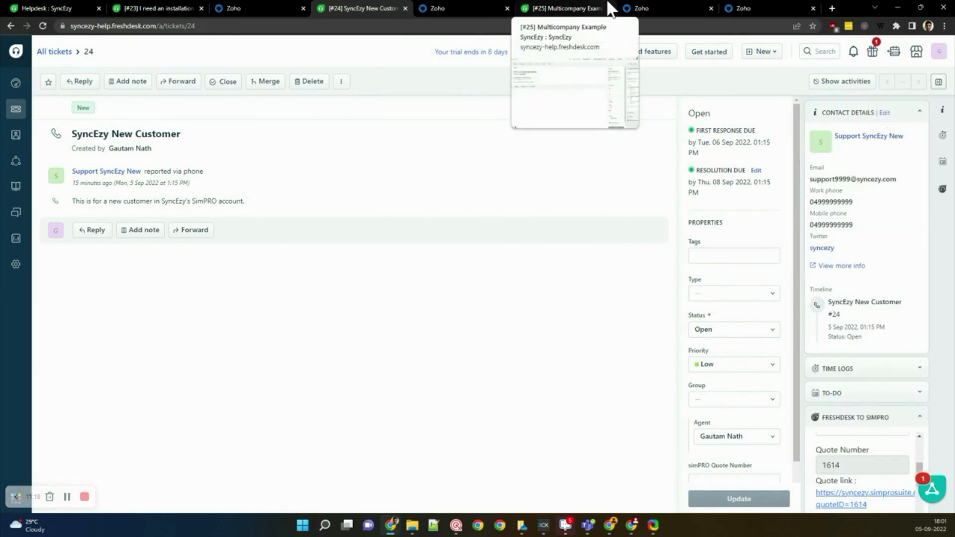
left_click(508, 8)
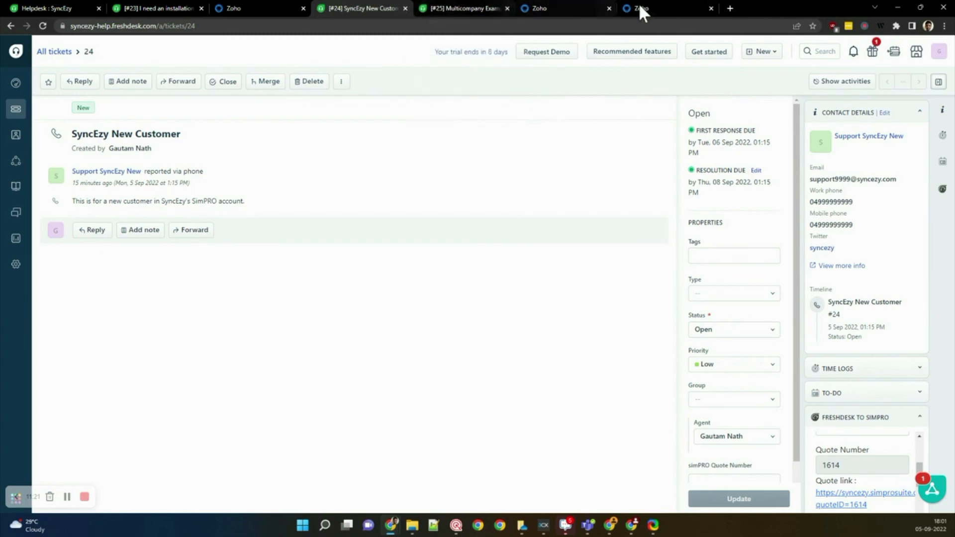
Open ticket #25, Multicompany Example SyncEzy, review its properties and contact details, and collapse the contact details
left_click(711, 9)
left_click(482, 8)
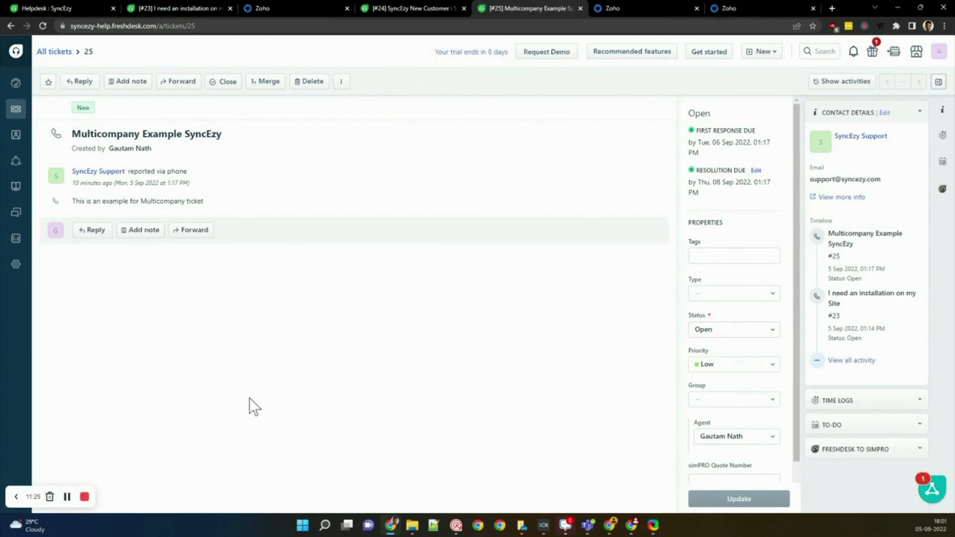
scroll(735, 414, "down", 1)
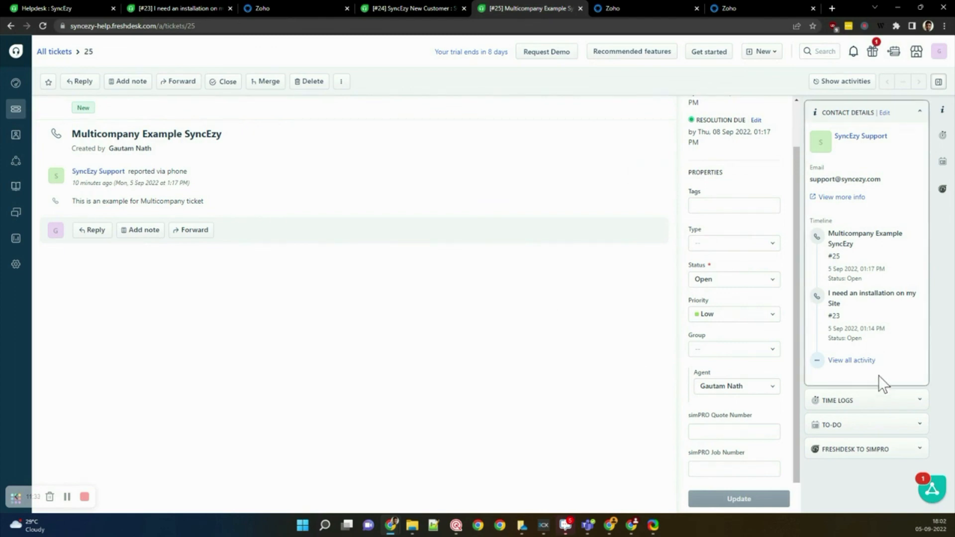
left_click(926, 114)
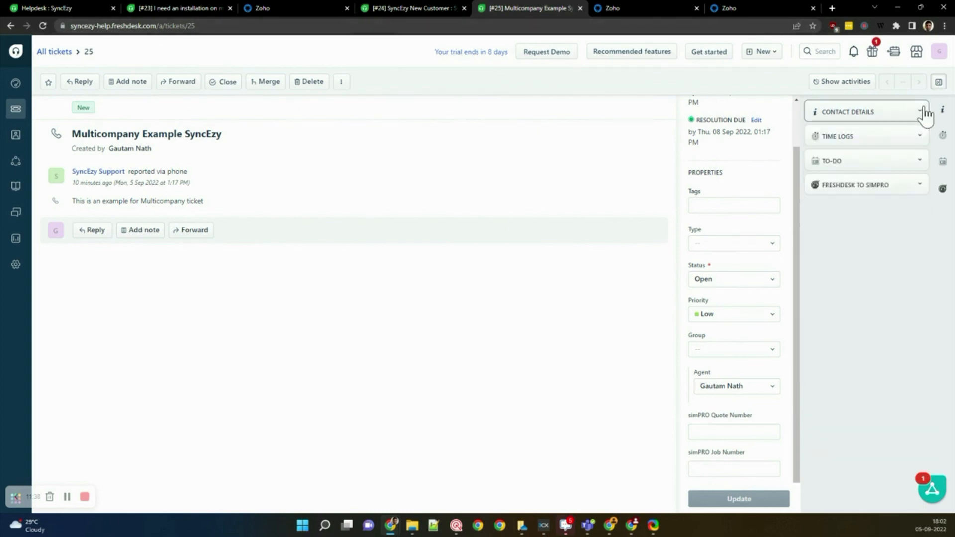
Create a simPRO quote for ticket #25 in the zoho dev company with a due date of 21-09-2022
left_click(893, 189)
left_click(864, 249)
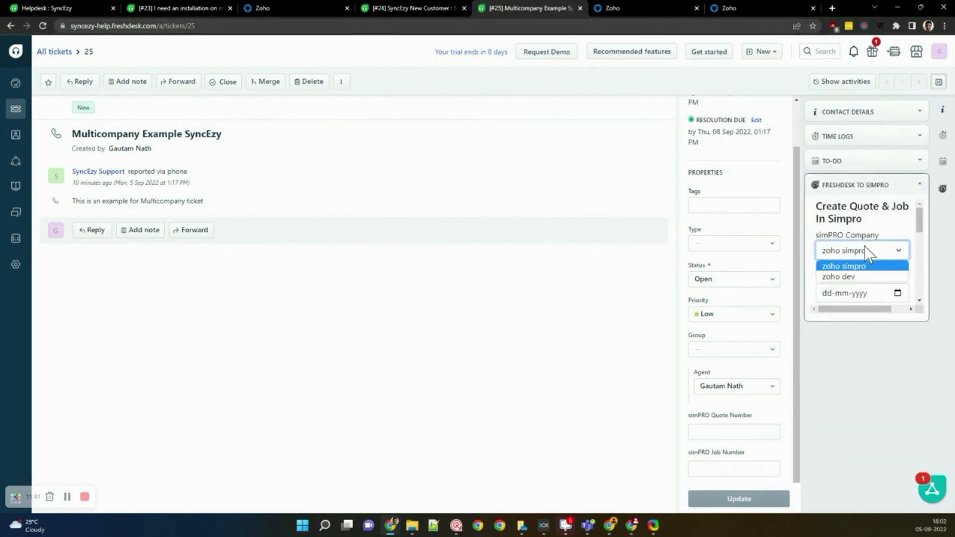
left_click(846, 277)
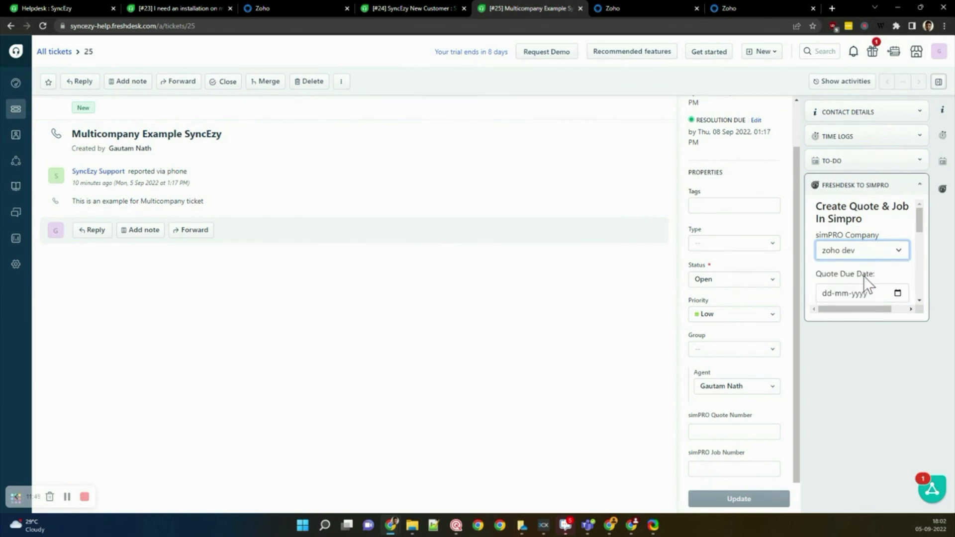
scroll(864, 276, "down", 2)
scroll(865, 279, "down", 1)
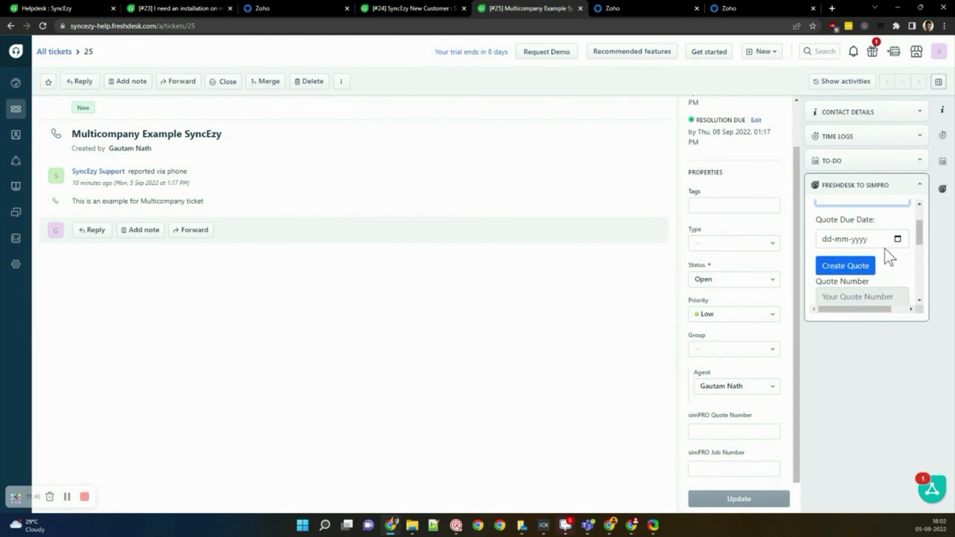
left_click(898, 239)
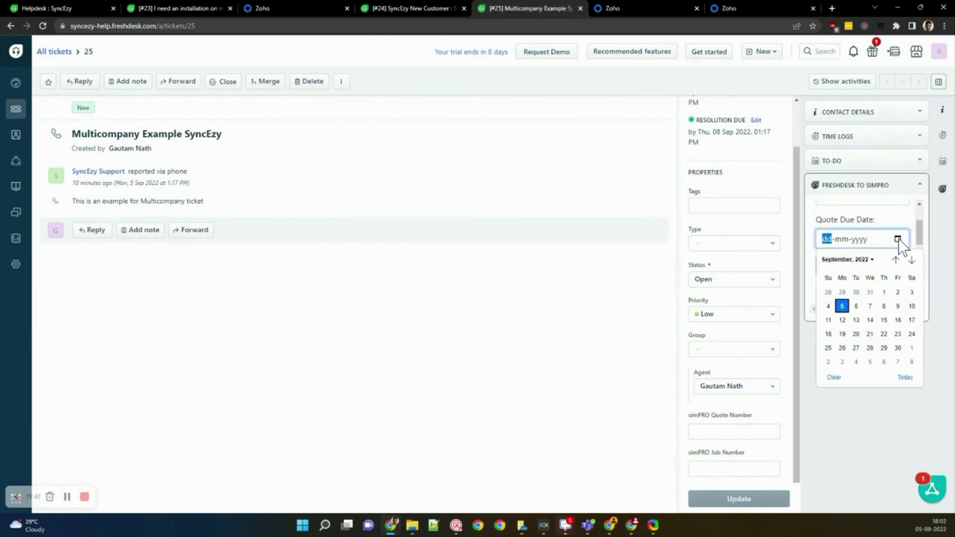
left_click(870, 339)
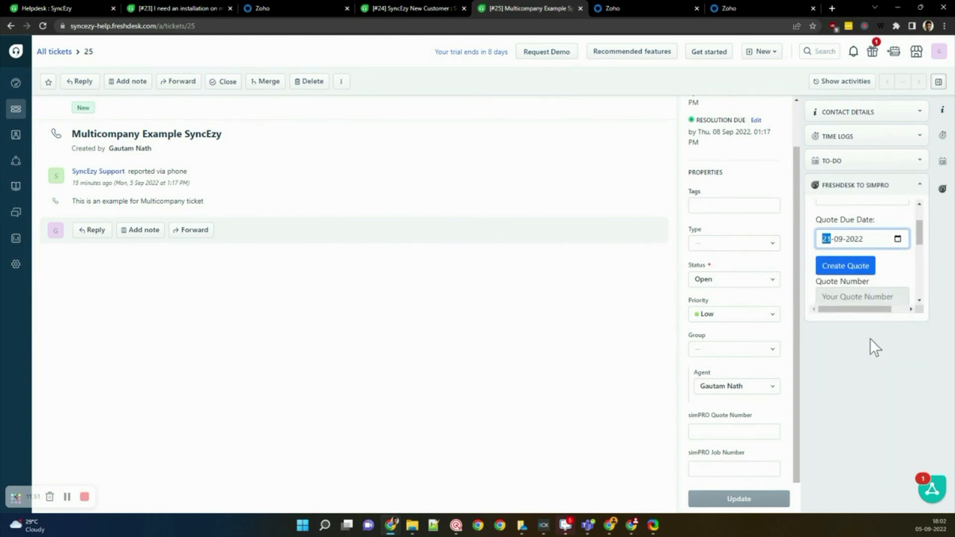
scroll(897, 261, "down", 3)
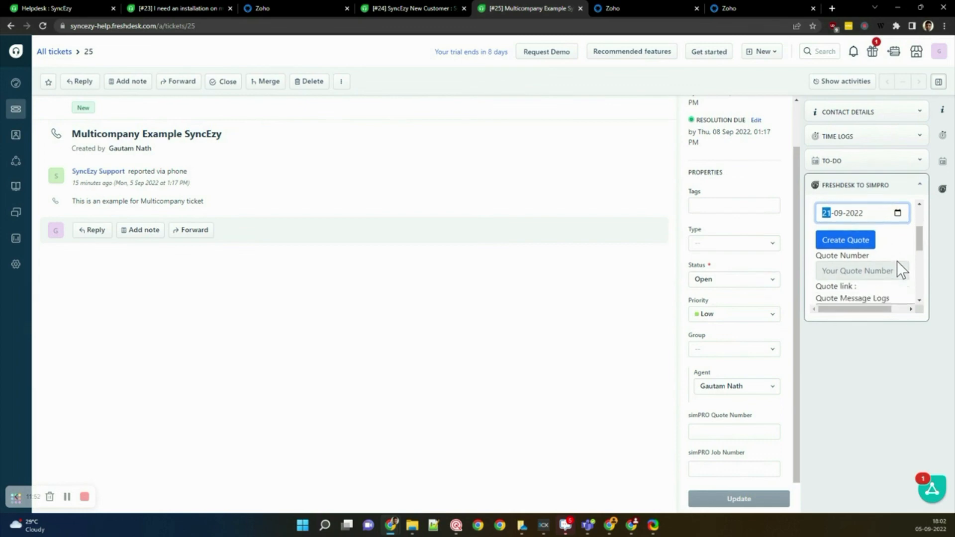
scroll(897, 261, "up", 2)
scroll(897, 261, "down", 1)
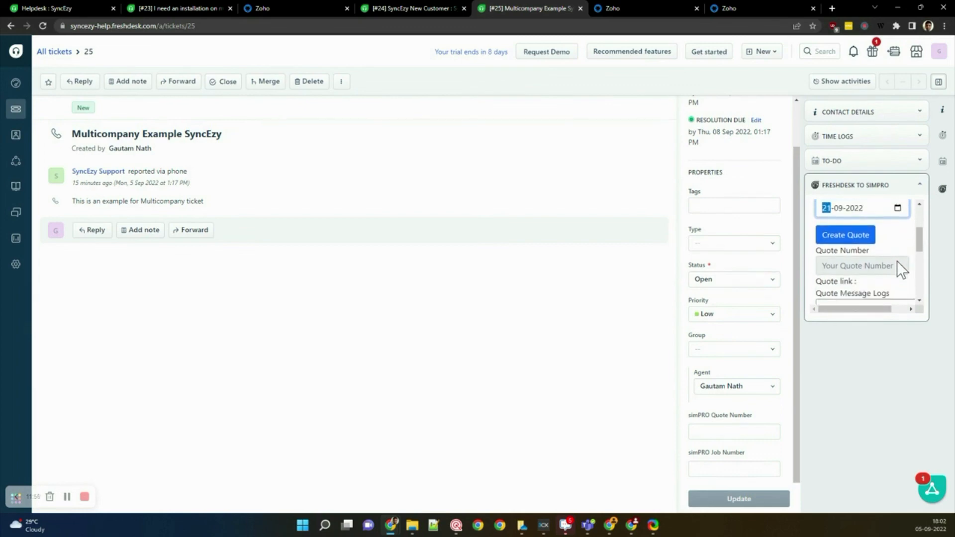
left_click(832, 232)
Open ticket #25's new quote in simPRO and compare its company name with the one on the customer search page
scroll(841, 239, "down", 1)
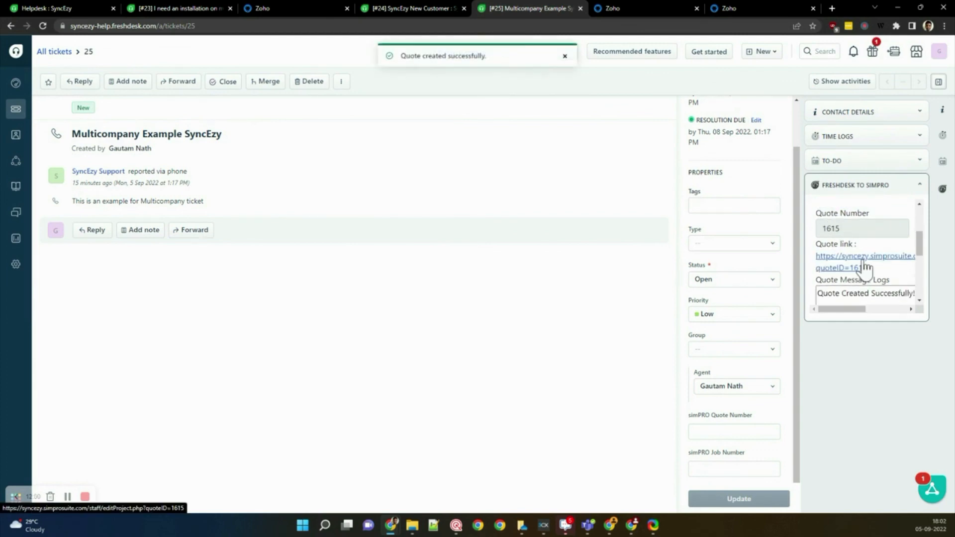
left_click(851, 268)
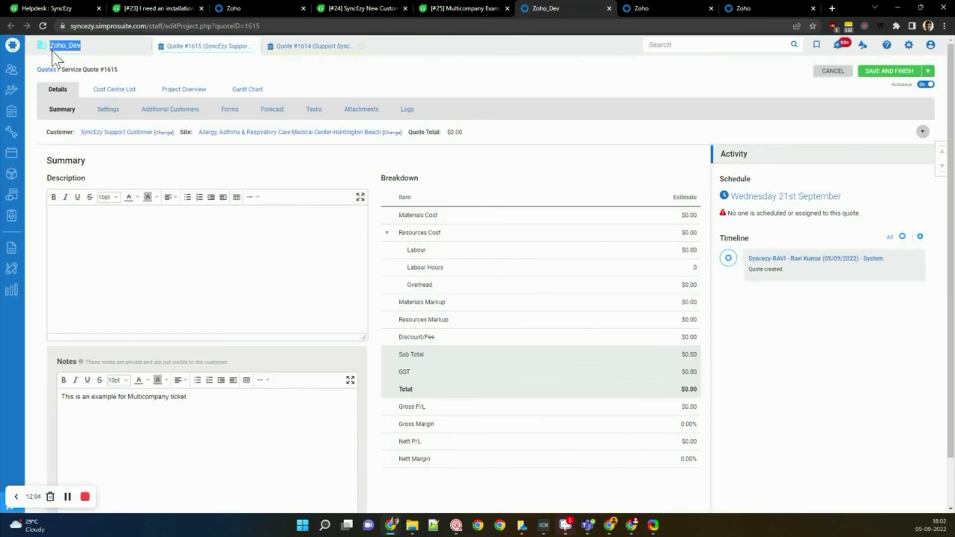
double_click(52, 50)
left_click(274, 68)
left_click(273, 8)
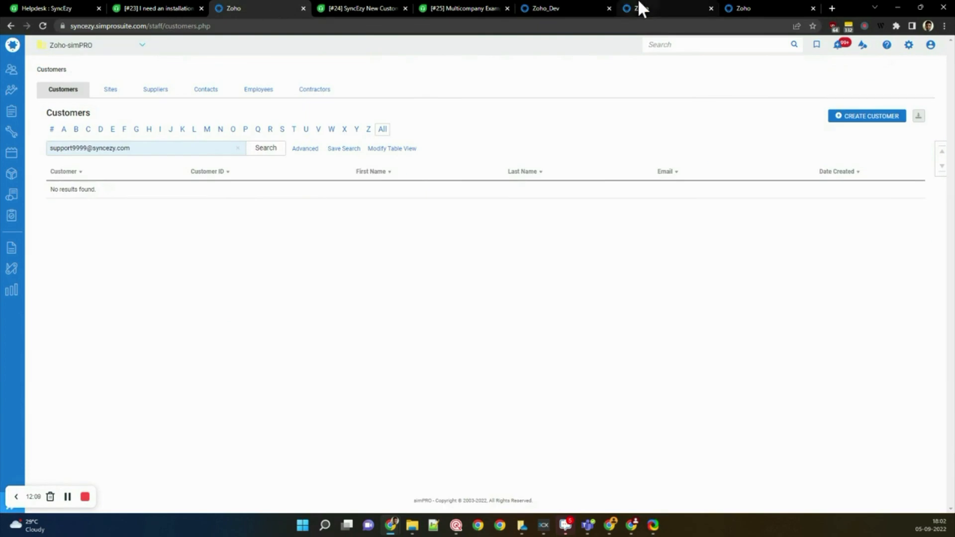
left_click(598, 8)
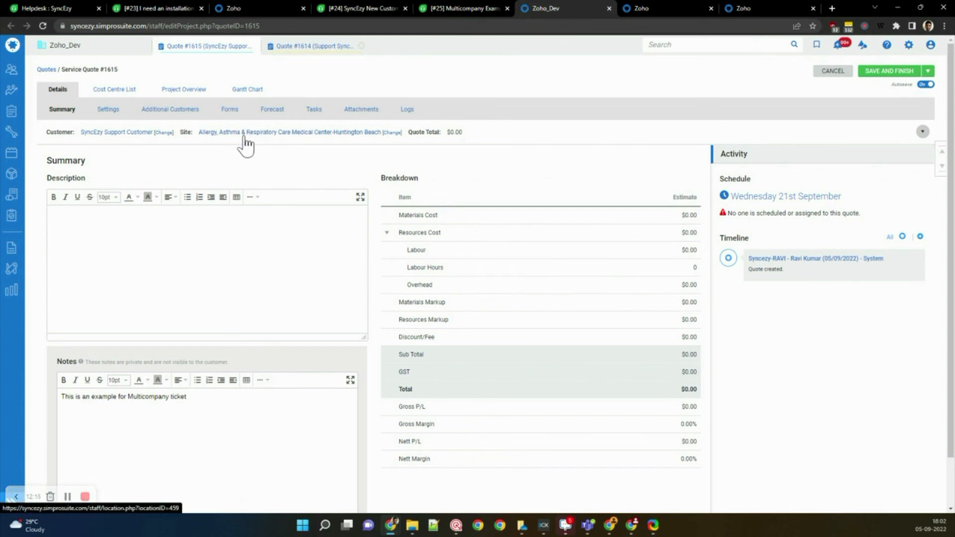
Check the due date and Ticket Id in ticket #25's quote settings, close the quote, and return to the ticket
left_click(115, 111)
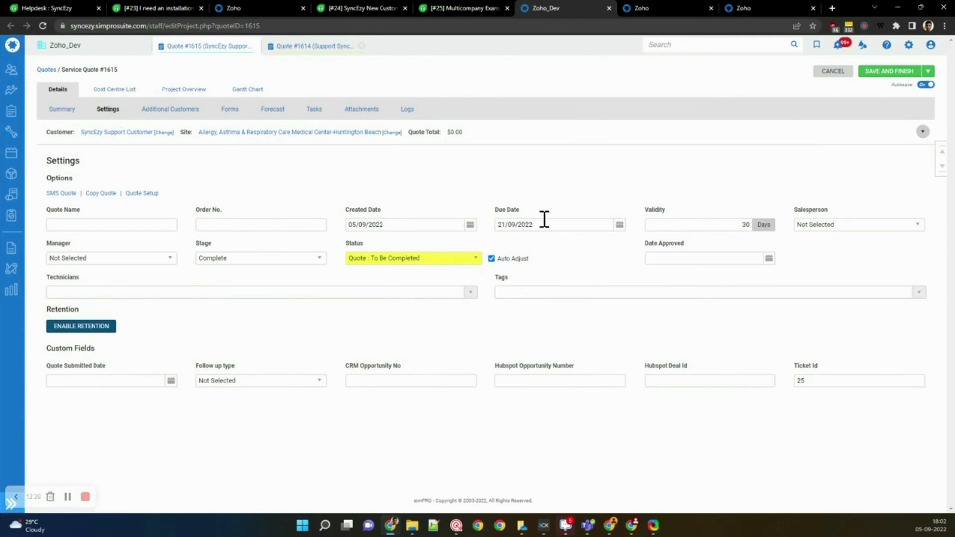
left_click(831, 76)
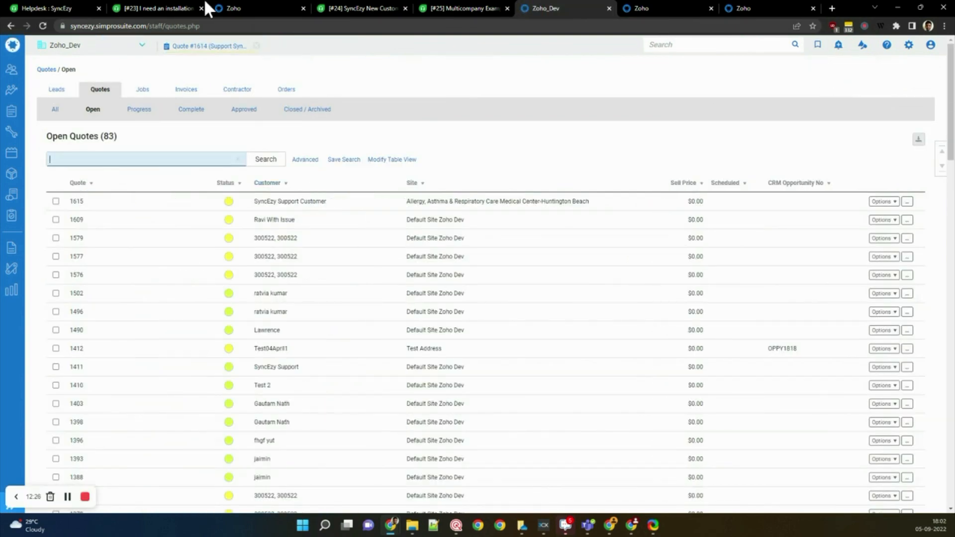
left_click(481, 8)
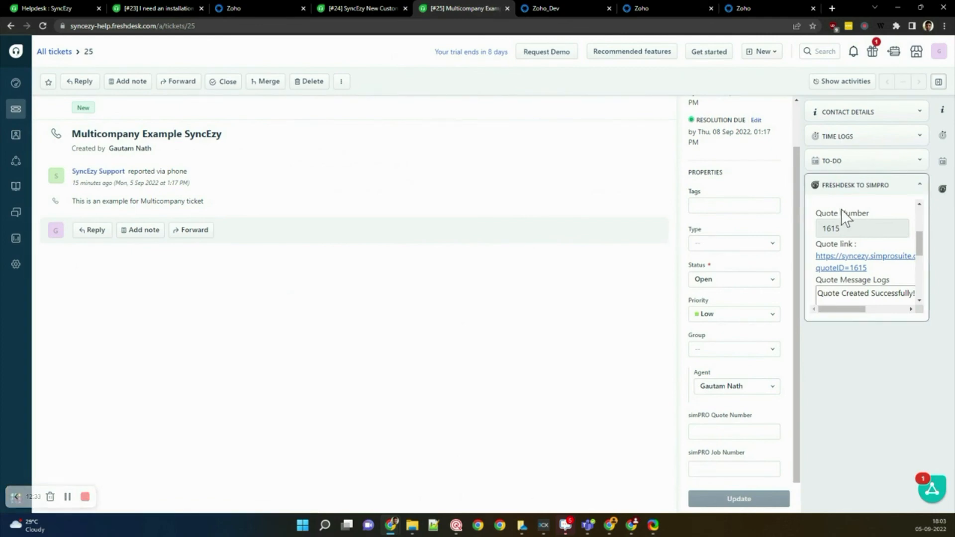
Review the quote and job fields, links and message logs in ticket #25's Freshdesk to simPRO app
scroll(841, 210, "down", 1)
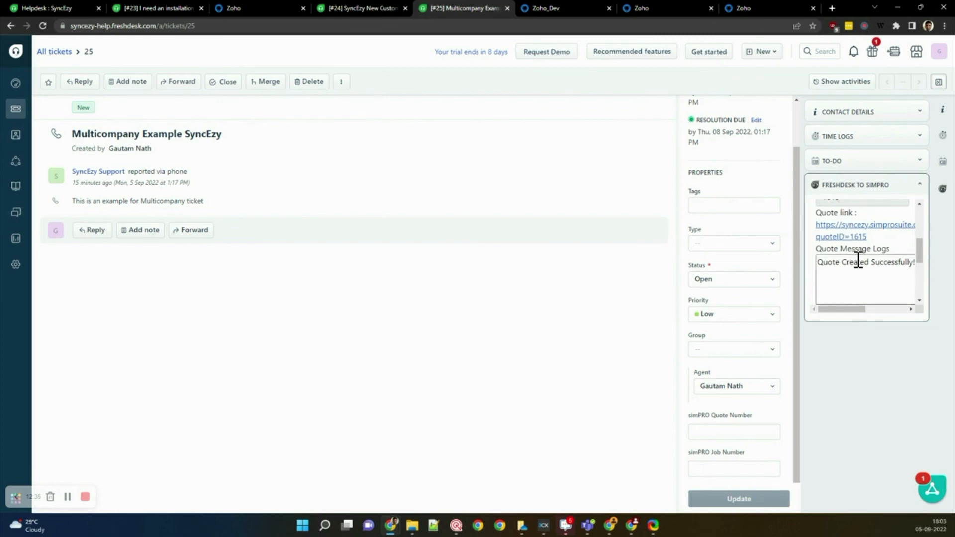
scroll(857, 260, "down", 2)
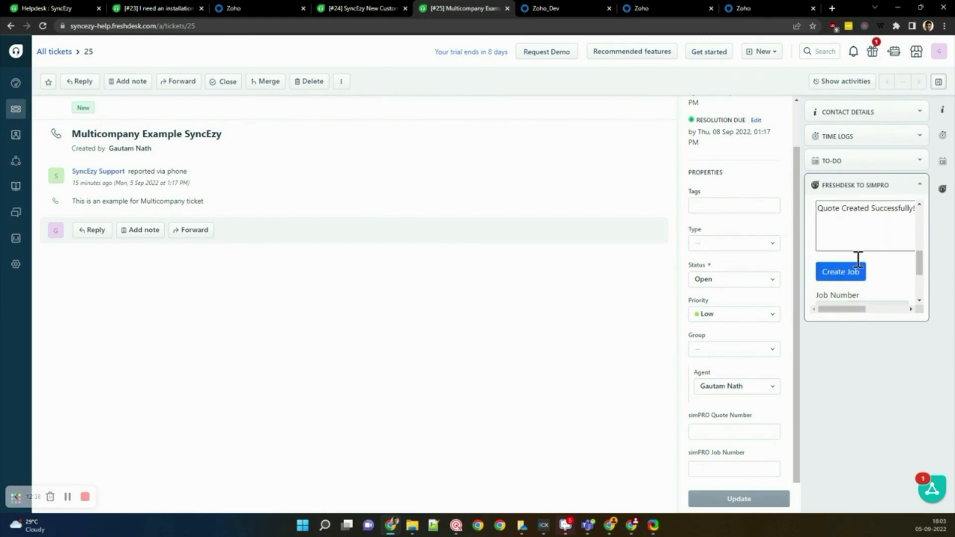
scroll(858, 260, "down", 3)
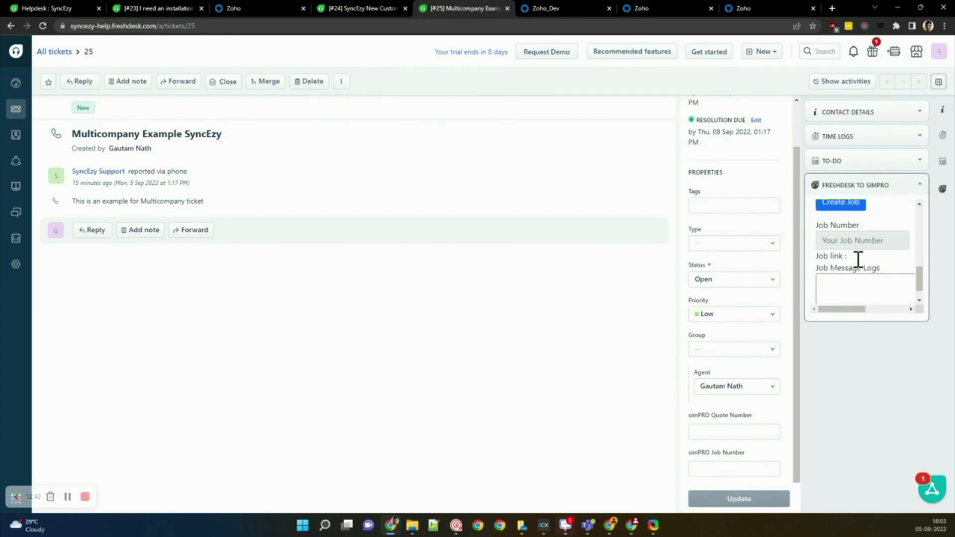
scroll(858, 260, "down", 1)
scroll(858, 259, "up", 5)
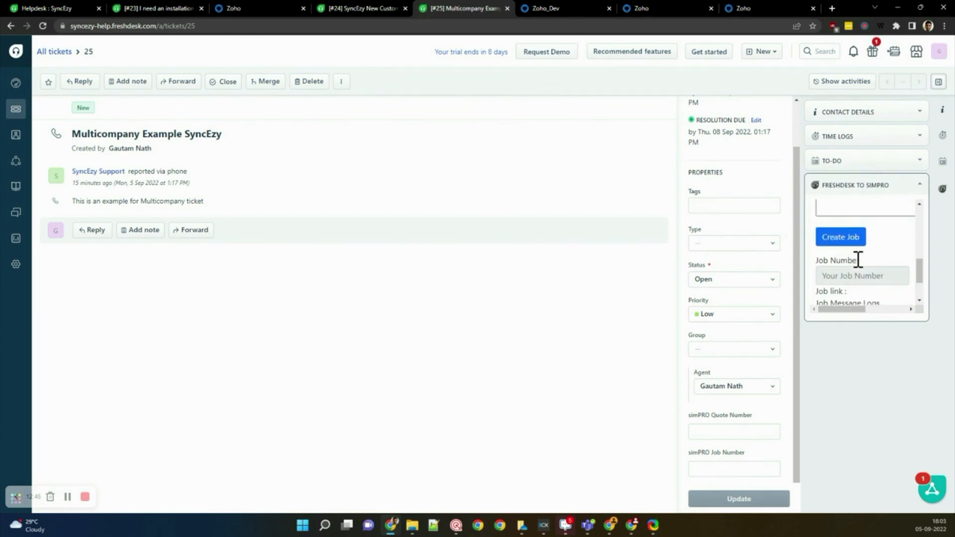
scroll(858, 259, "up", 2)
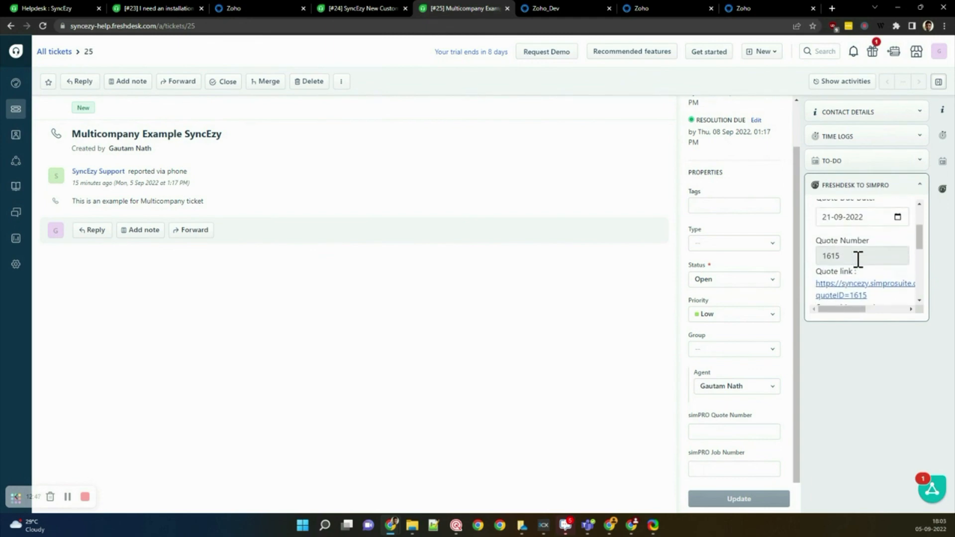
scroll(858, 259, "up", 3)
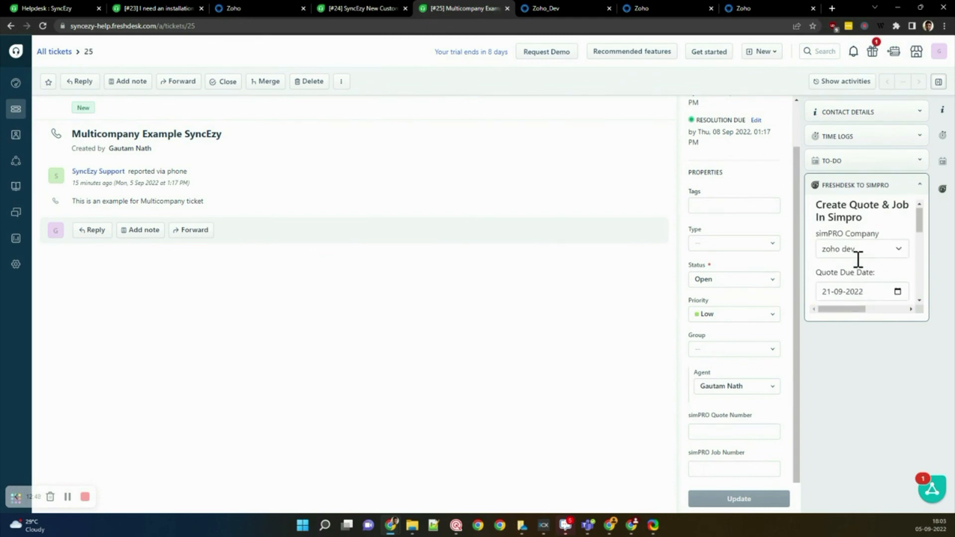